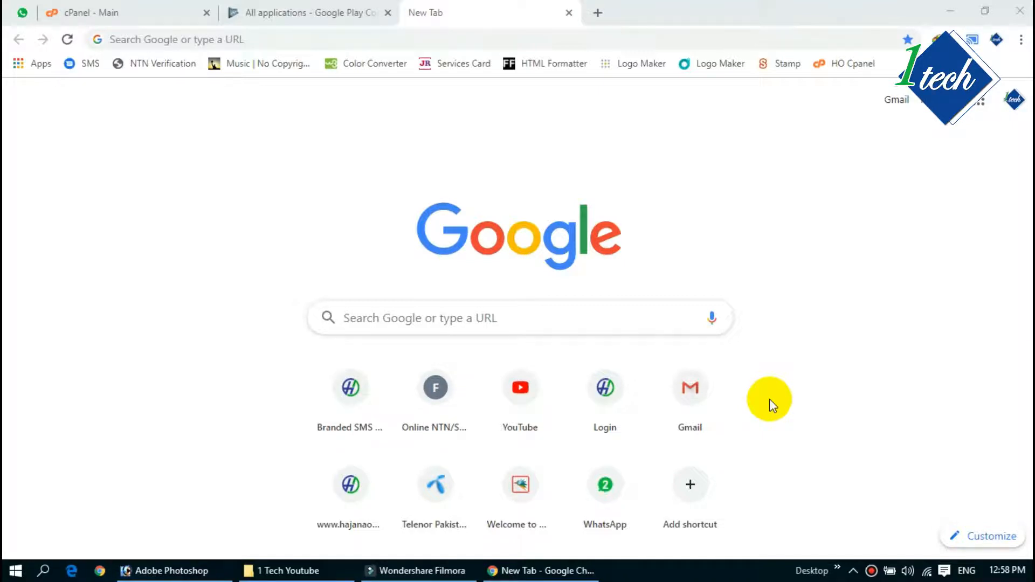
# Step: Load hajanaone.com/Portal/admin, sign in with the saved admin login, and expand Gateways
pyautogui.click(345, 39)
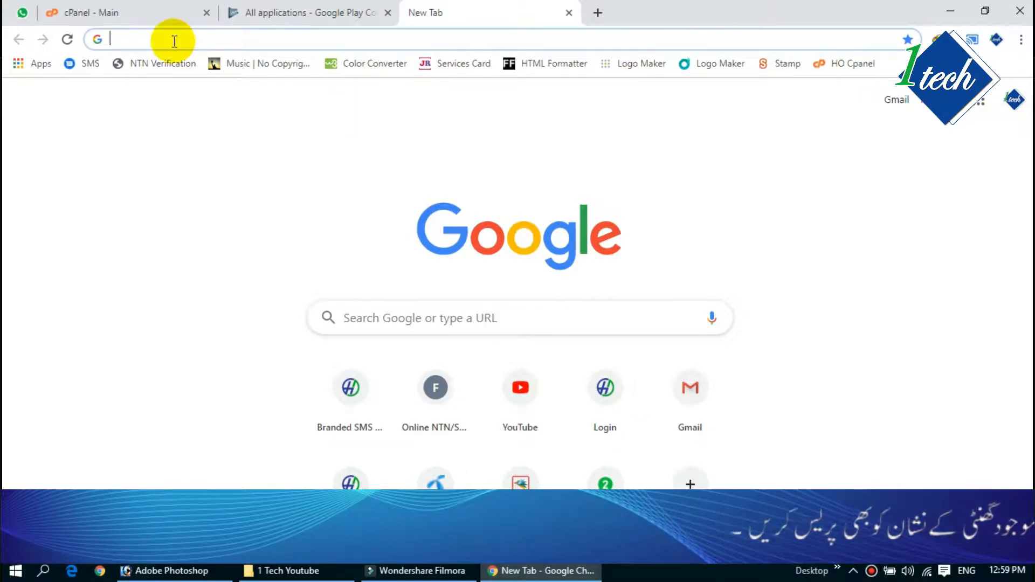
pyautogui.write('hajanaone.com')
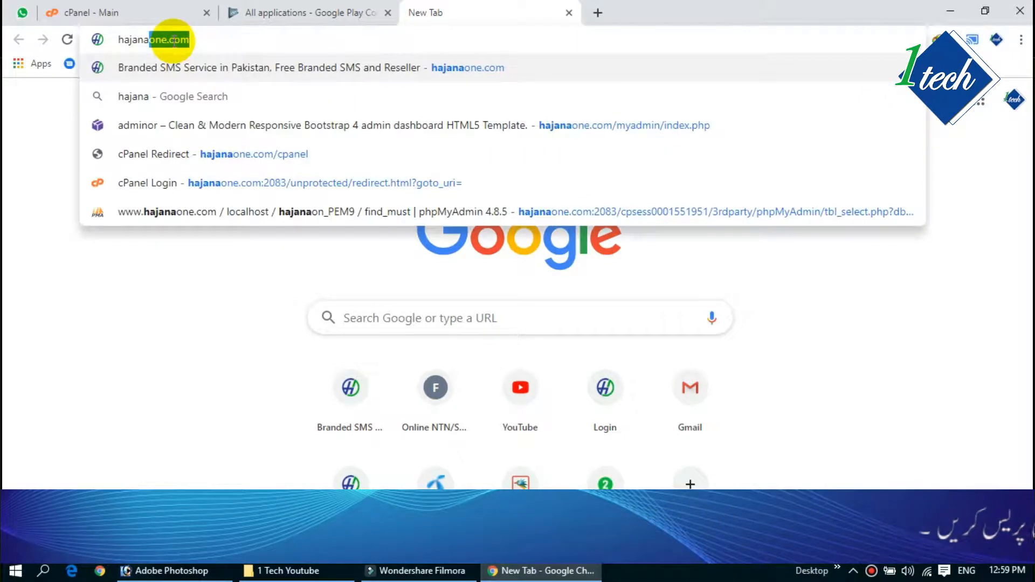
pyautogui.press('Right')
pyautogui.write('/')
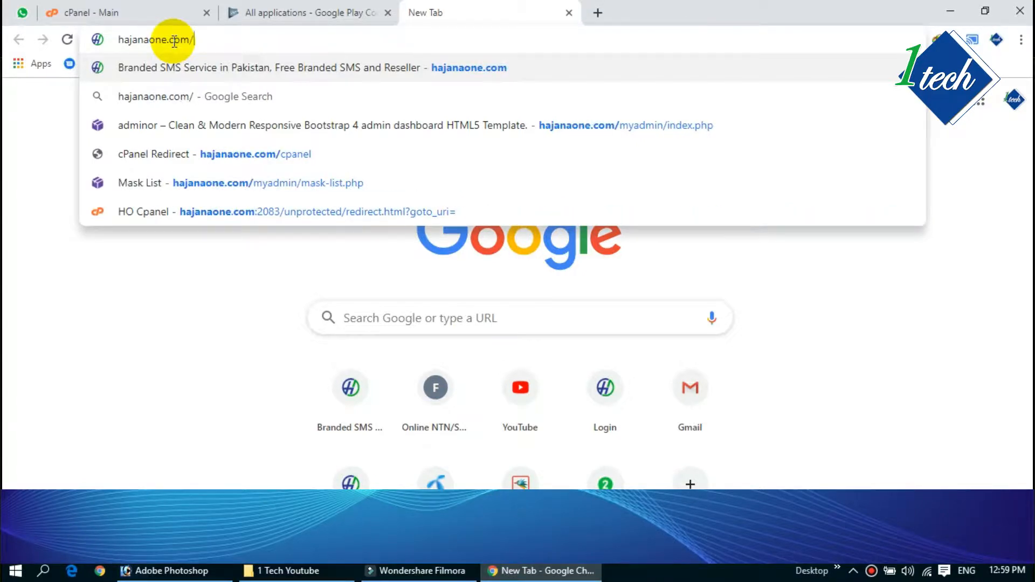
pyautogui.write('Po')
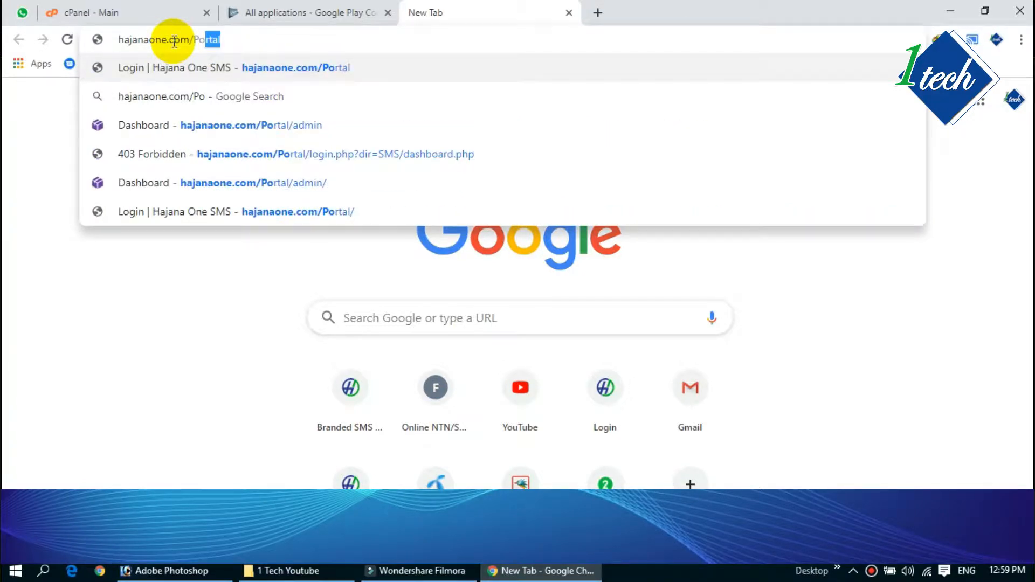
pyautogui.press('Down')
pyautogui.press('Down')
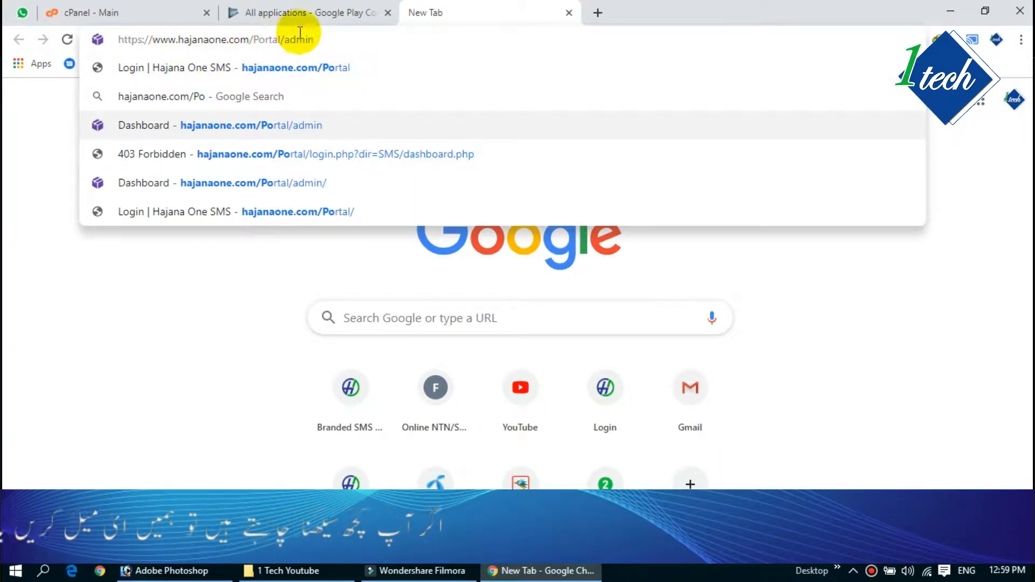
pyautogui.press('Return')
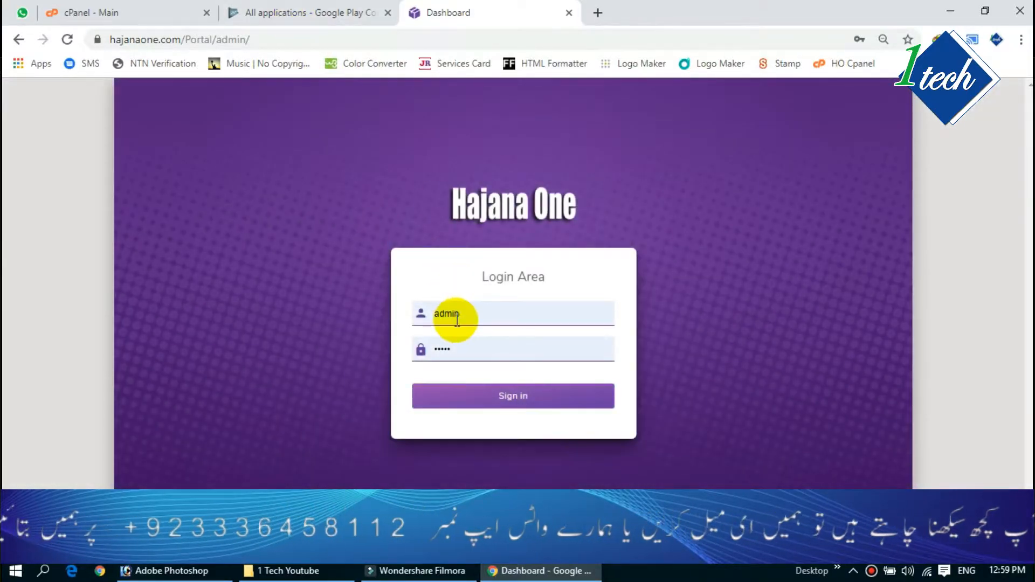
pyautogui.click(525, 402)
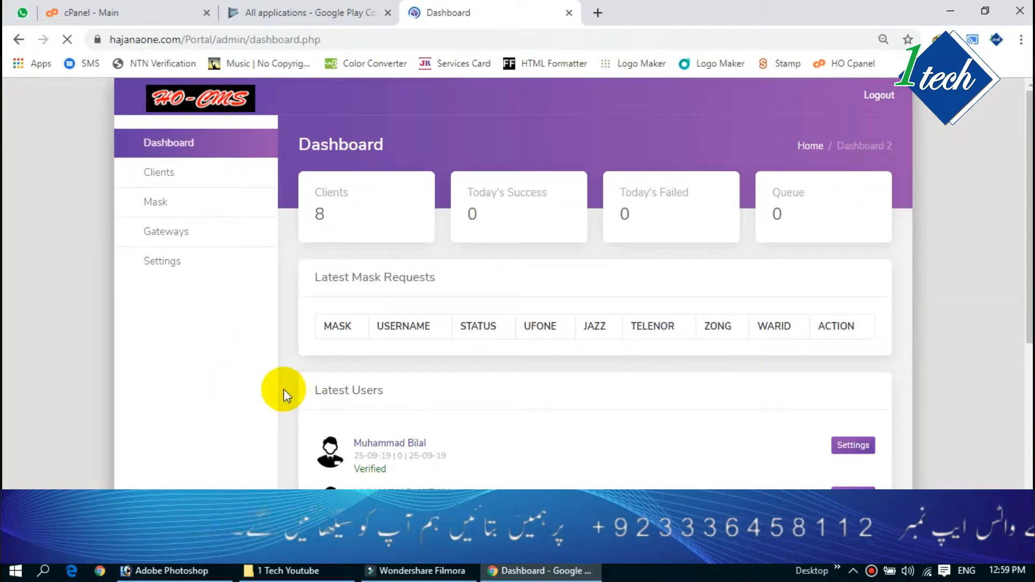
pyautogui.click(191, 232)
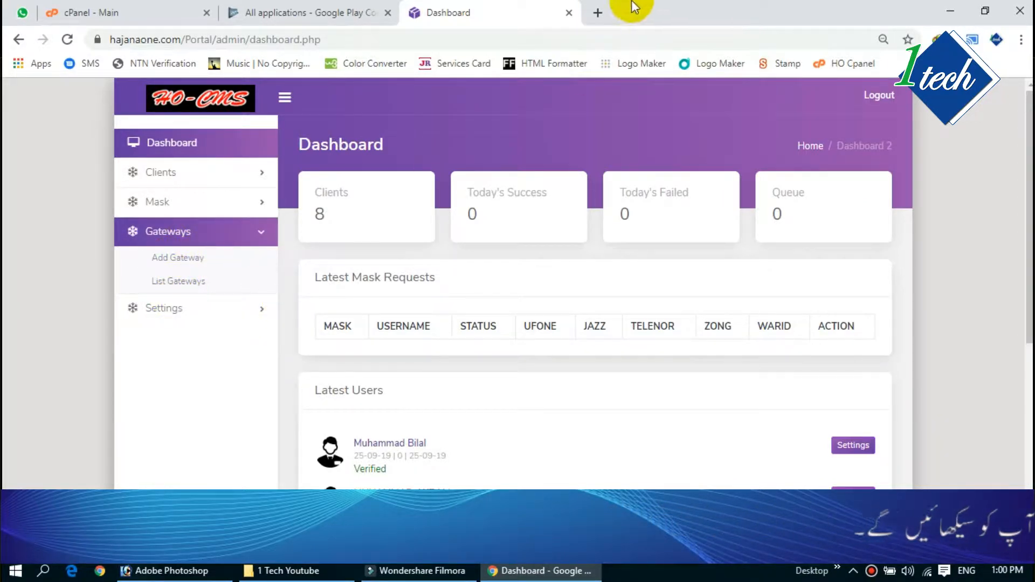
# Step: Load the hajanaone.com website in a new browser tab
pyautogui.click(600, 11)
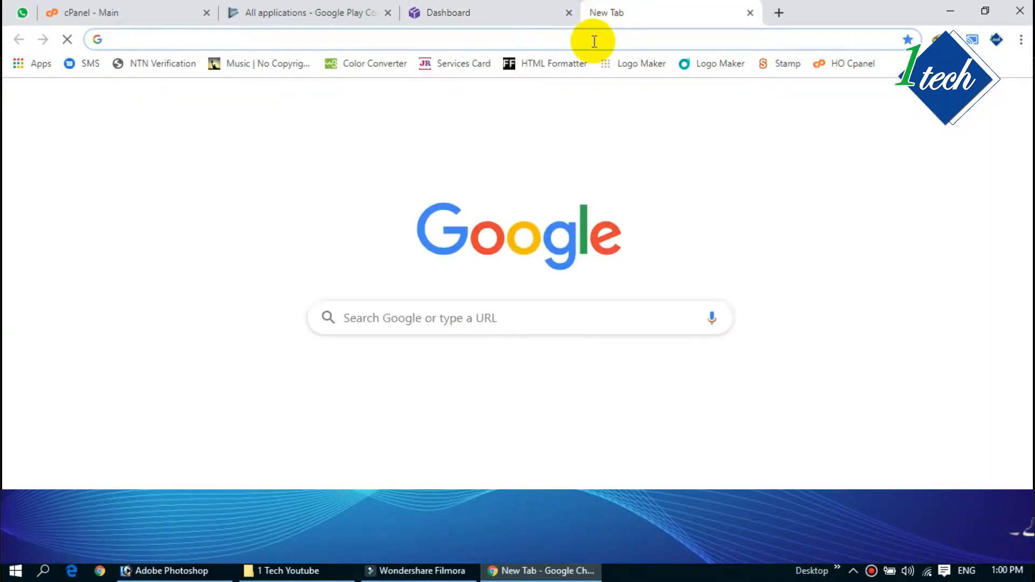
pyautogui.write('hajana')
pyautogui.press('Return')
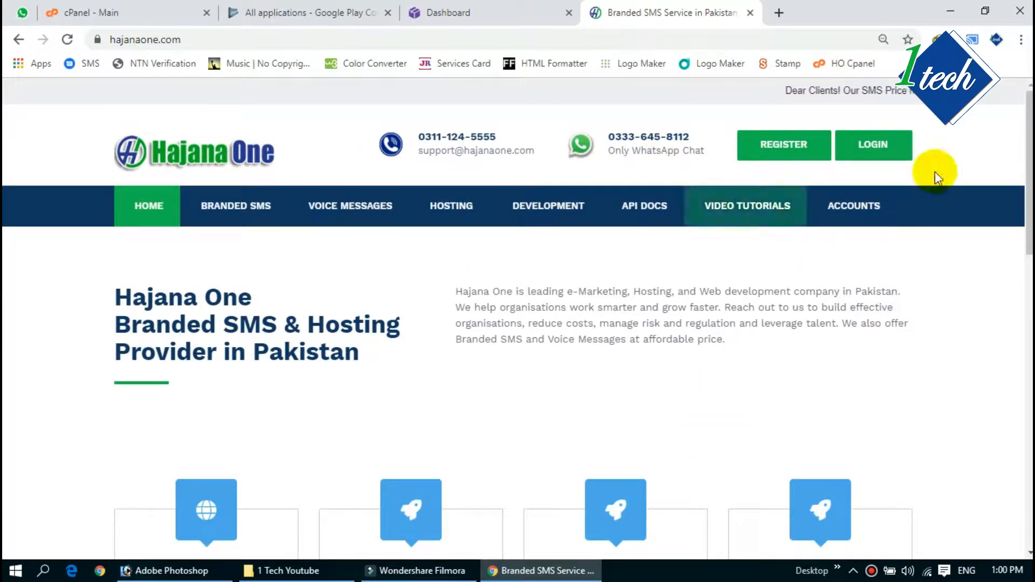
# Step: Log in with the saved client account and enter the Branded SMS dashboard
pyautogui.click(863, 154)
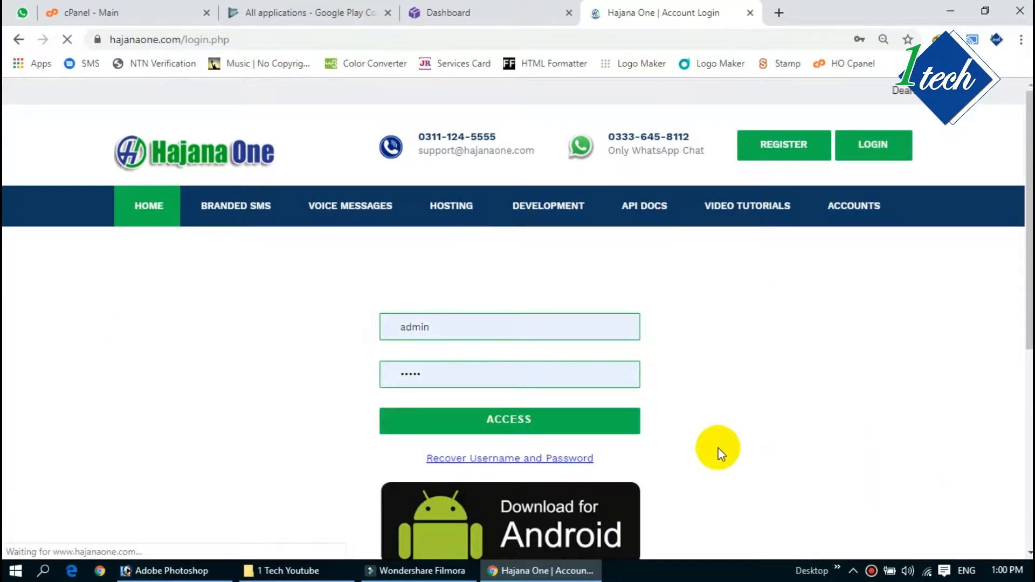
pyautogui.click(450, 335)
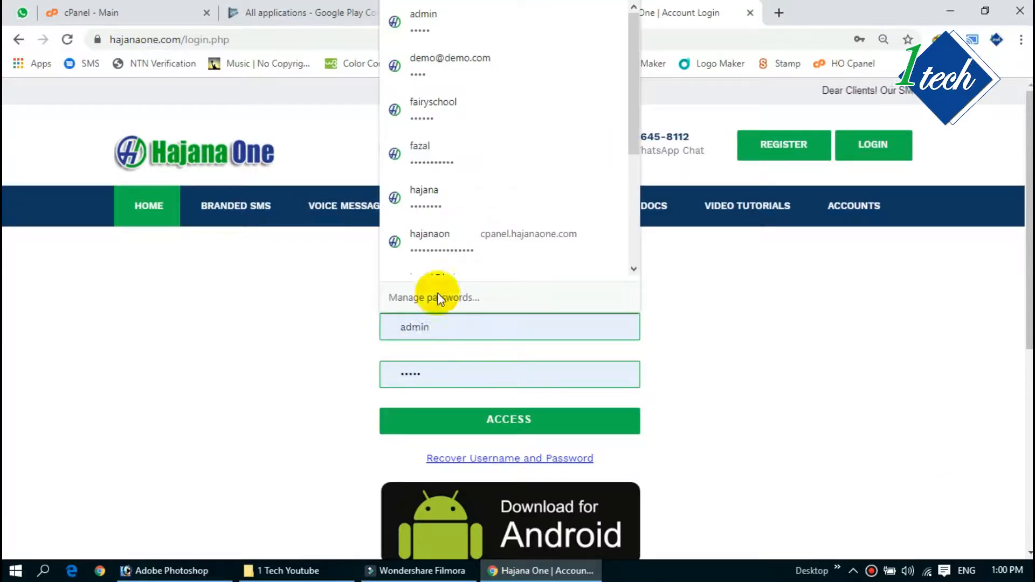
pyautogui.click(435, 201)
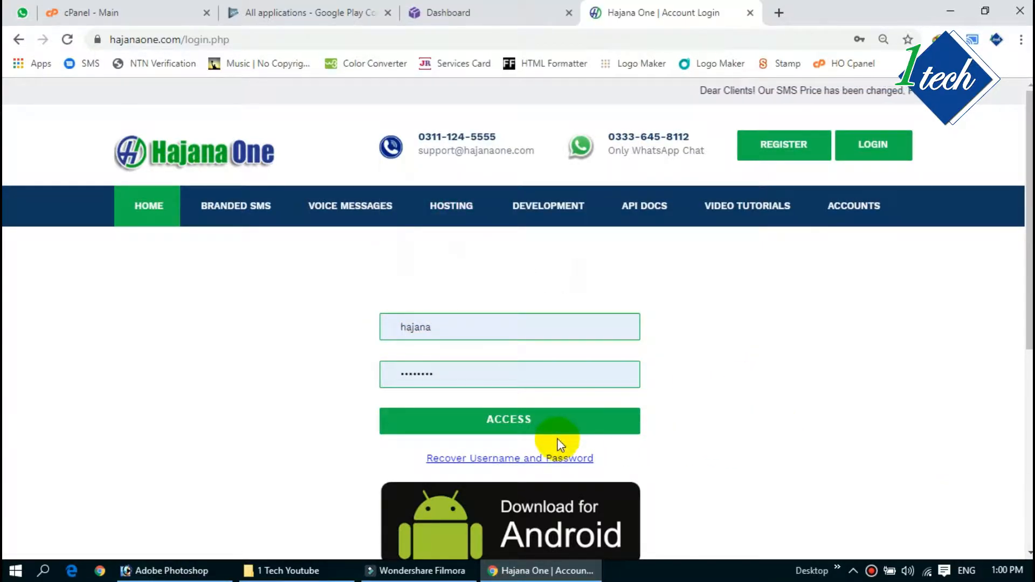
pyautogui.click(505, 419)
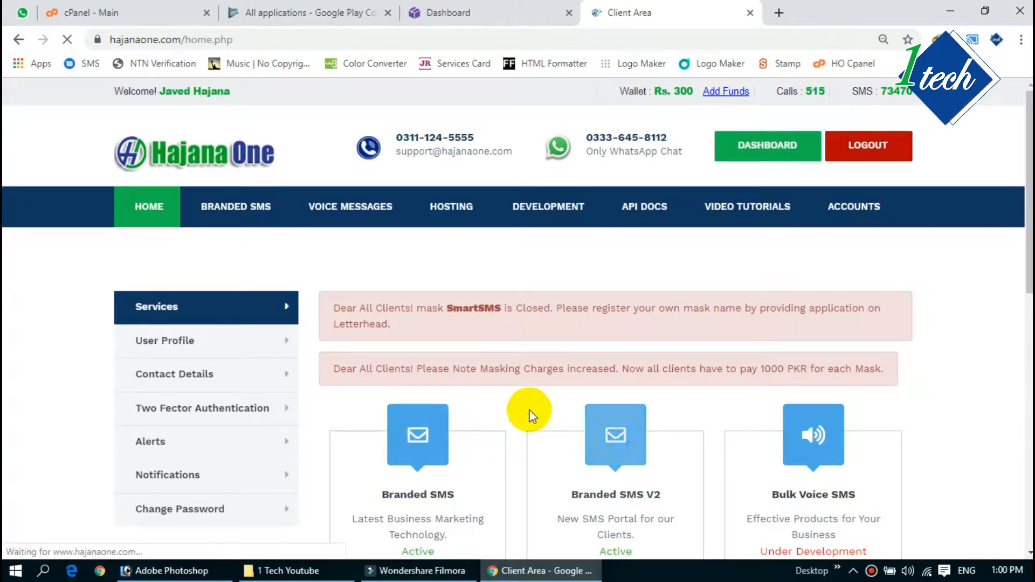
pyautogui.scroll(-1, 485, 371)
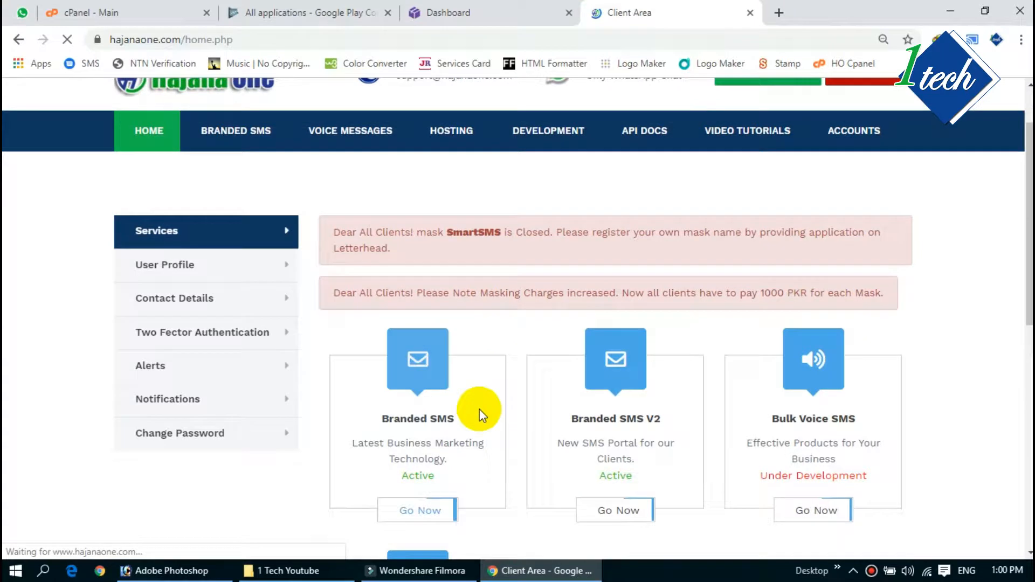
pyautogui.click(416, 512)
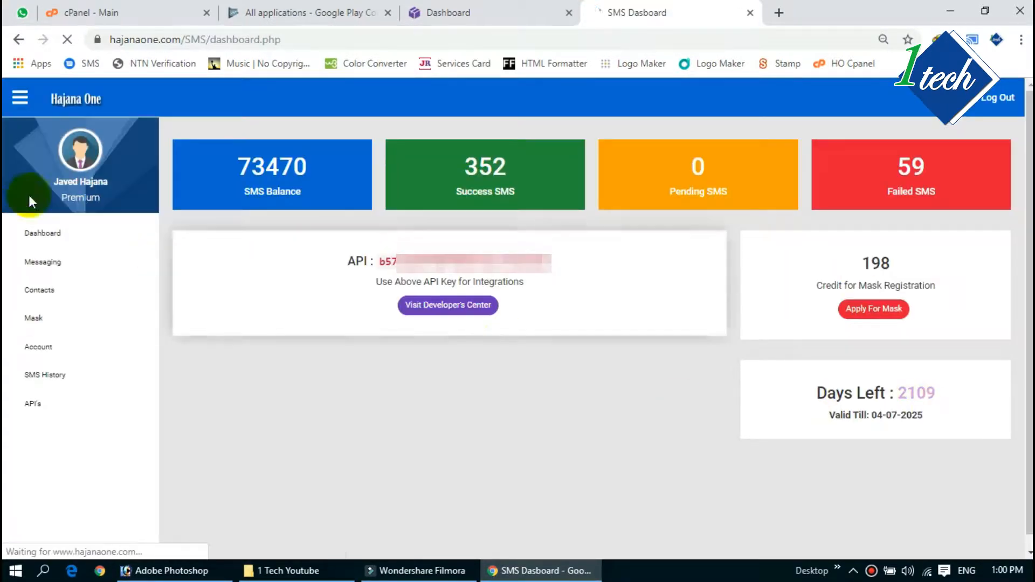
# Step: Open the API's page and highlight the full Send SMS with 92 URL
pyautogui.click(38, 405)
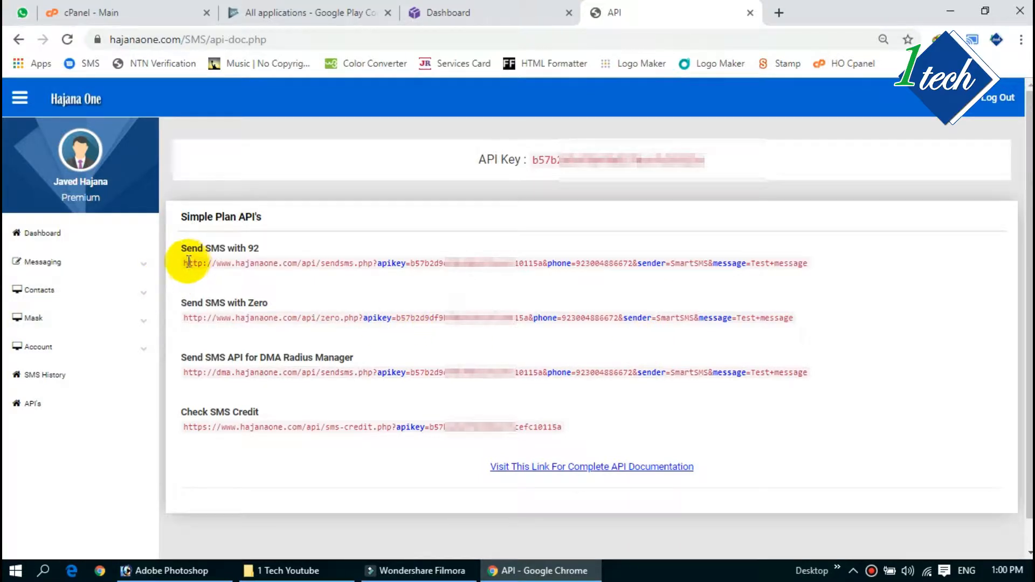
pyautogui.moveTo(185, 263); pyautogui.dragTo(808, 263)
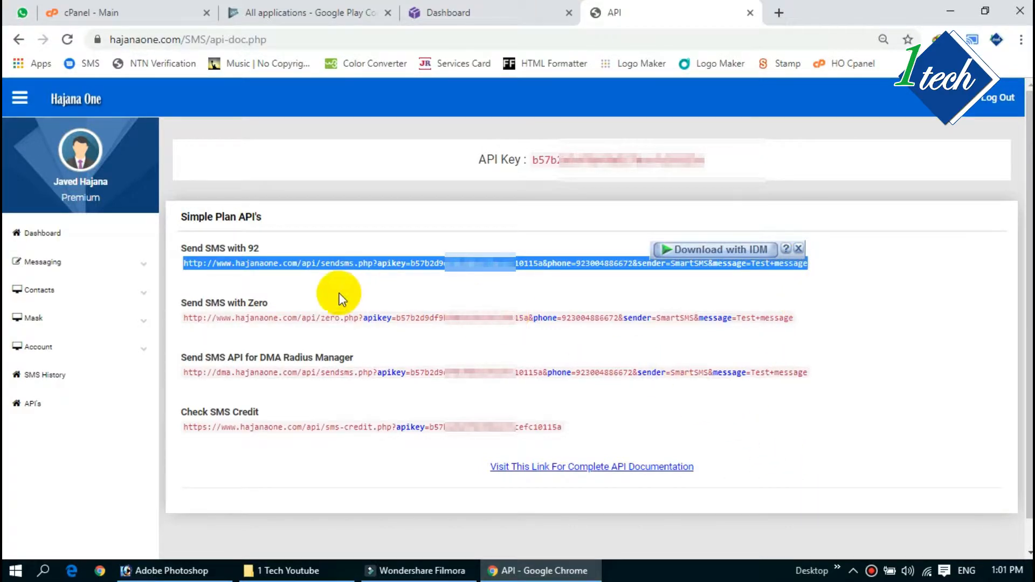
pyautogui.click(322, 288)
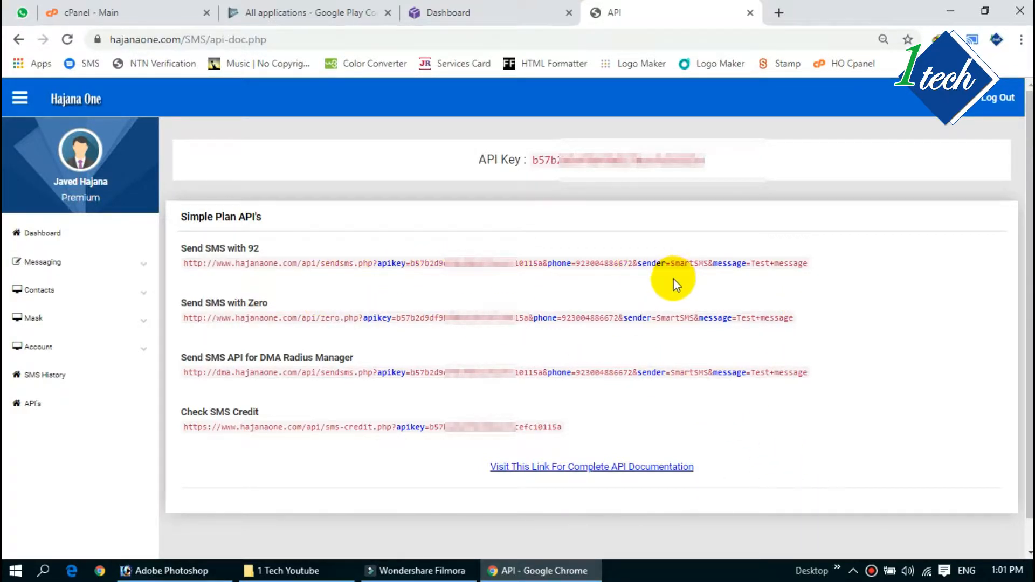
pyautogui.moveTo(185, 263); pyautogui.dragTo(838, 260)
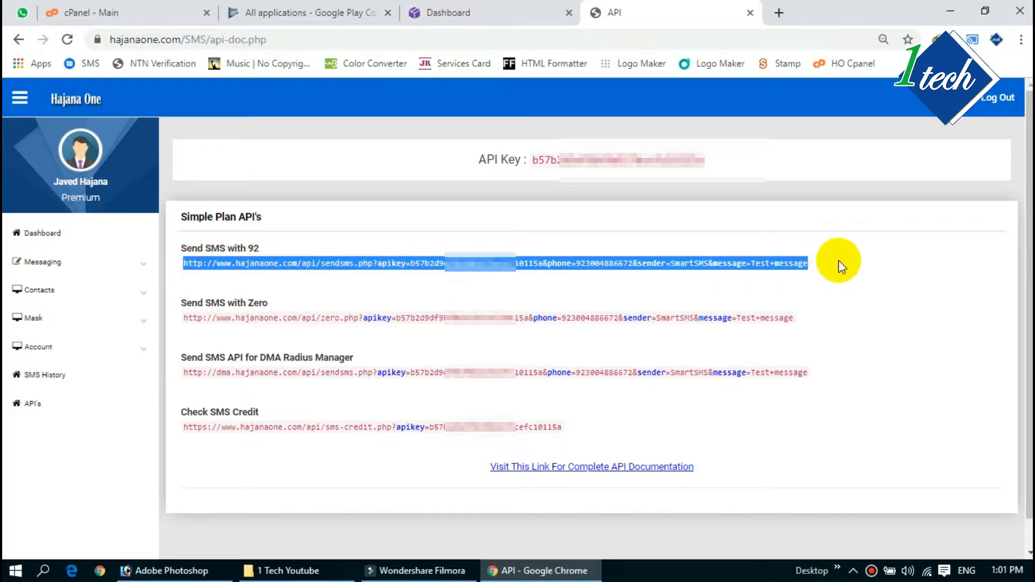
pyautogui.click(814, 280)
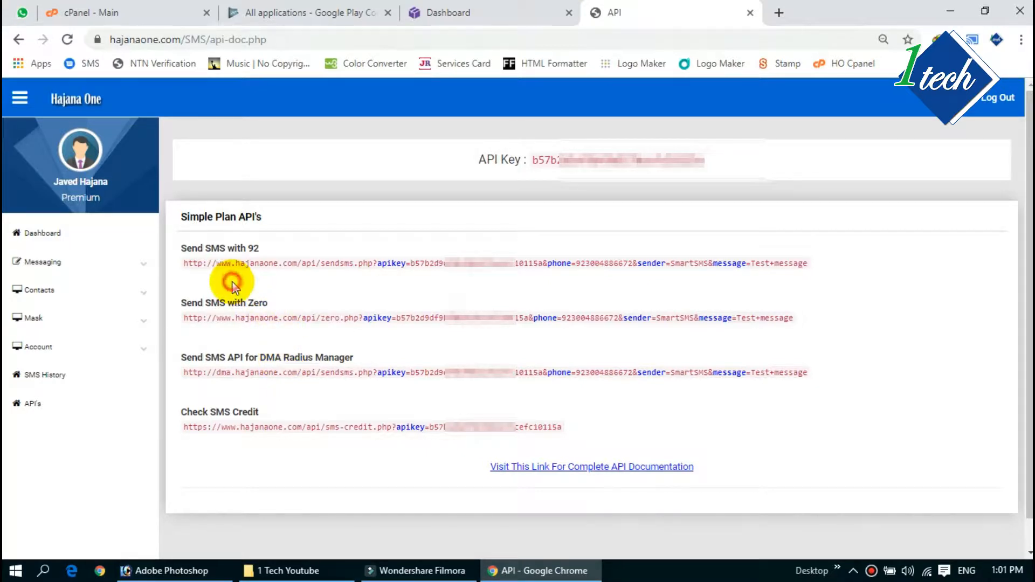
# Step: In HO-CMS, add a new gateway with the Gateway Name Hajana One SMS
pyautogui.click(462, 12)
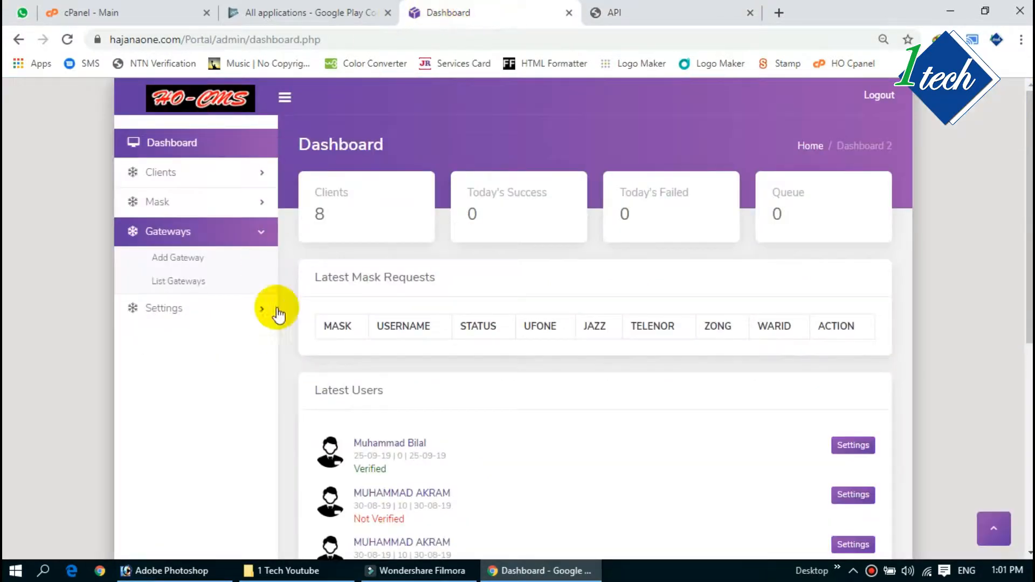
pyautogui.click(183, 264)
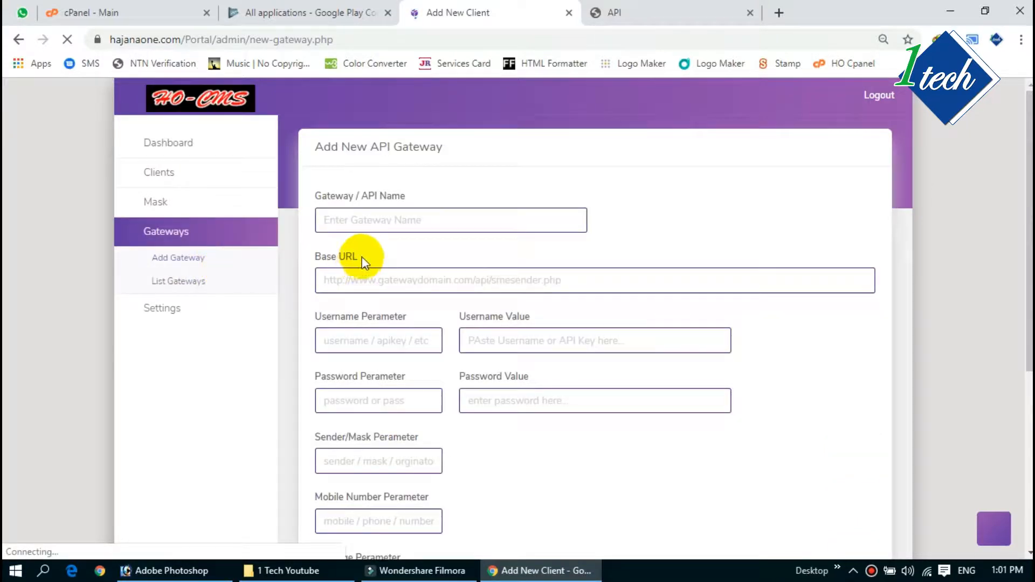
pyautogui.click(360, 220)
pyautogui.click(514, 191)
pyautogui.click(424, 224)
pyautogui.write('Hajana One SMS')
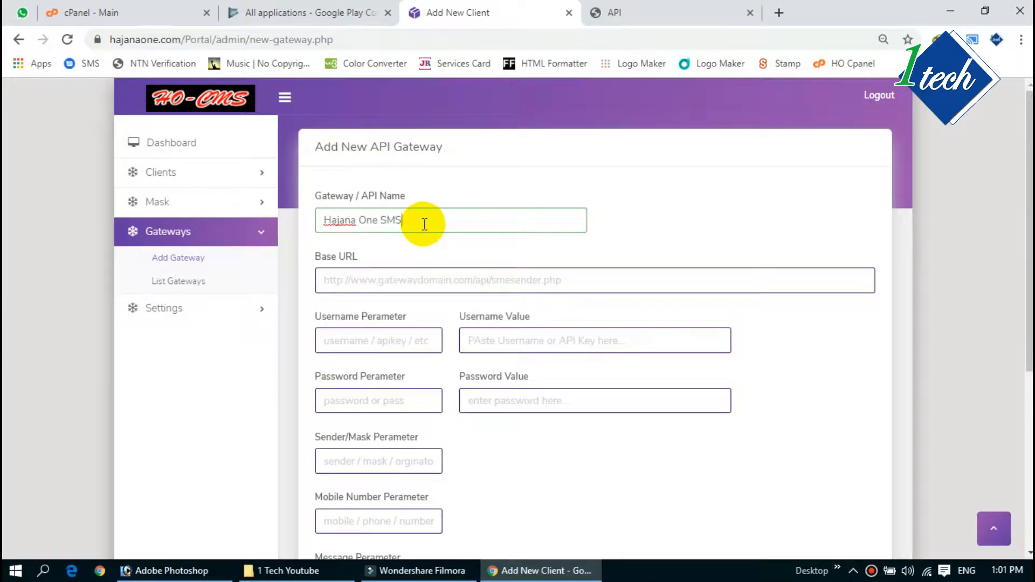
pyautogui.click(613, 223)
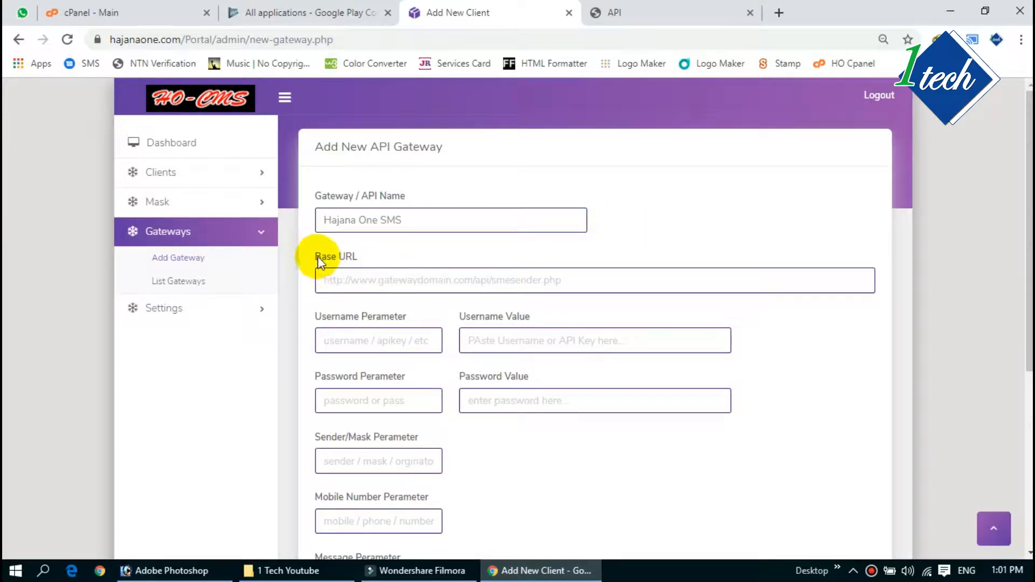
pyautogui.click(323, 280)
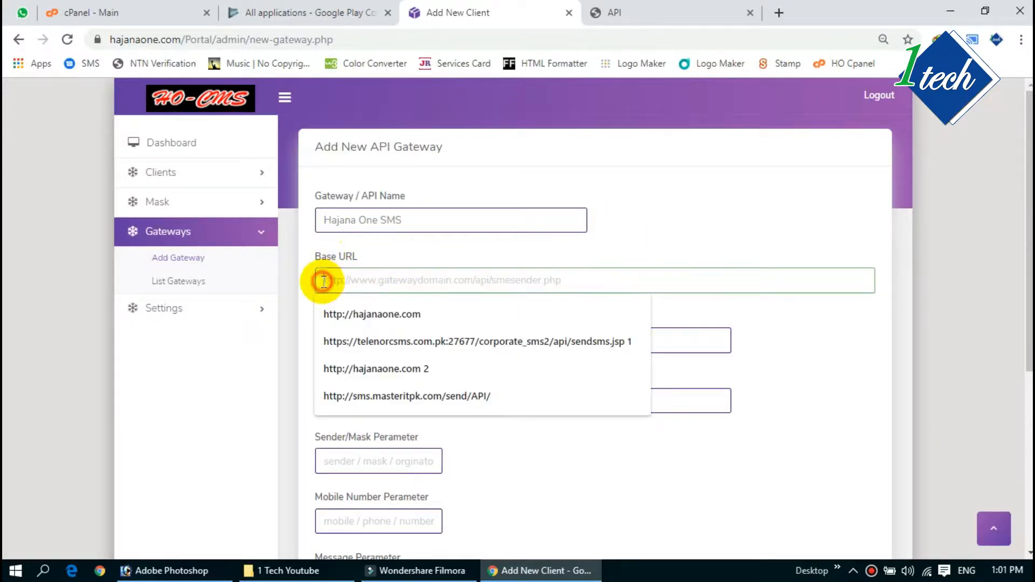
pyautogui.click(602, 13)
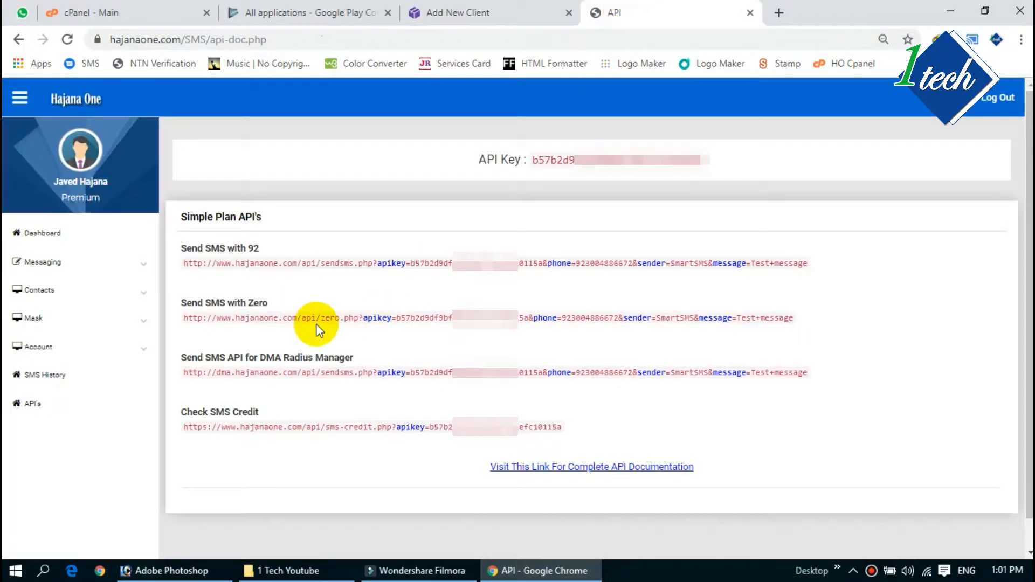
pyautogui.moveTo(185, 264); pyautogui.dragTo(307, 265)
pyautogui.click(188, 270)
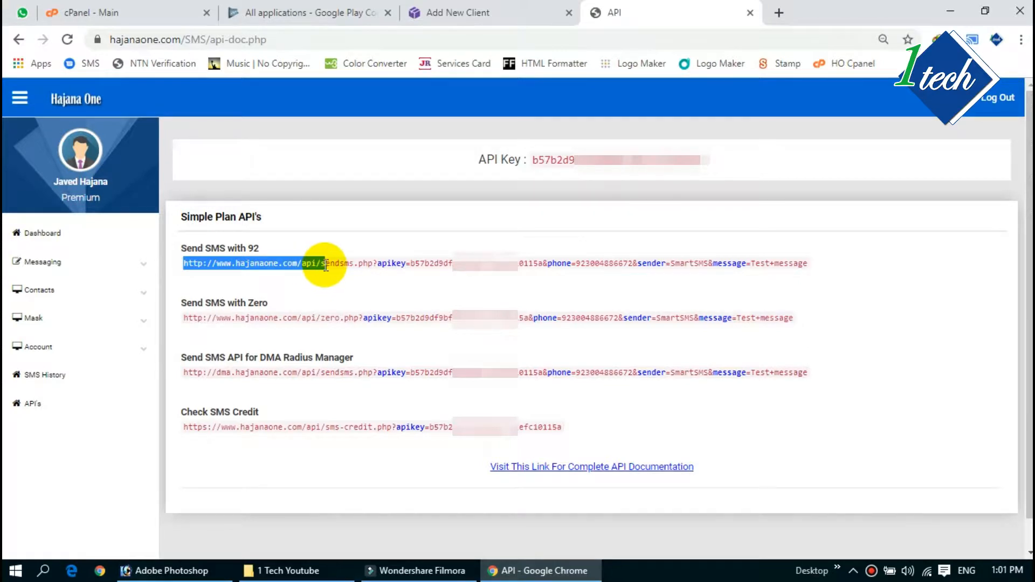
pyautogui.moveTo(325, 267); pyautogui.dragTo(342, 265)
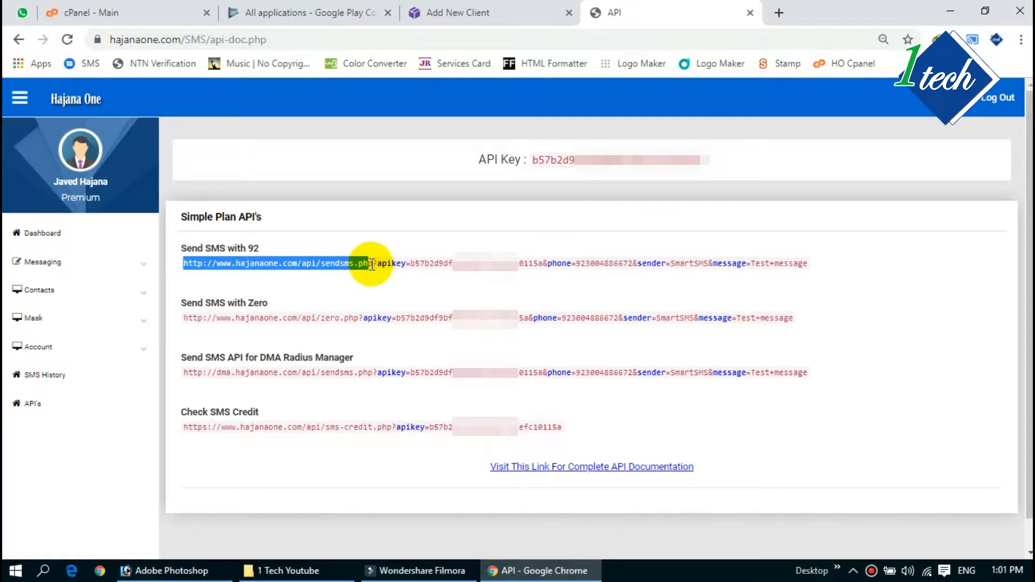
pyautogui.moveTo(373, 264); pyautogui.dragTo(373, 272)
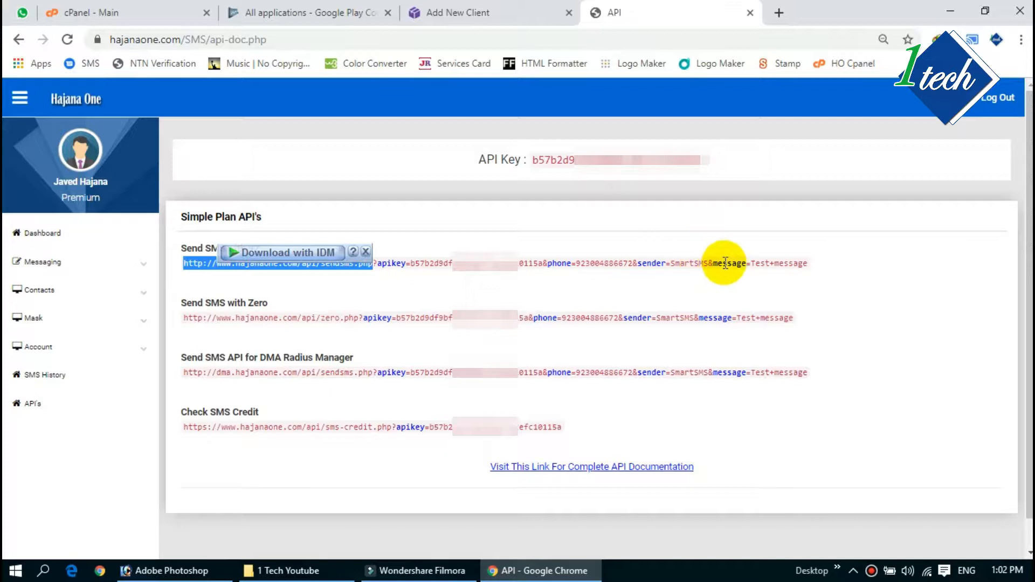
pyautogui.click(366, 252)
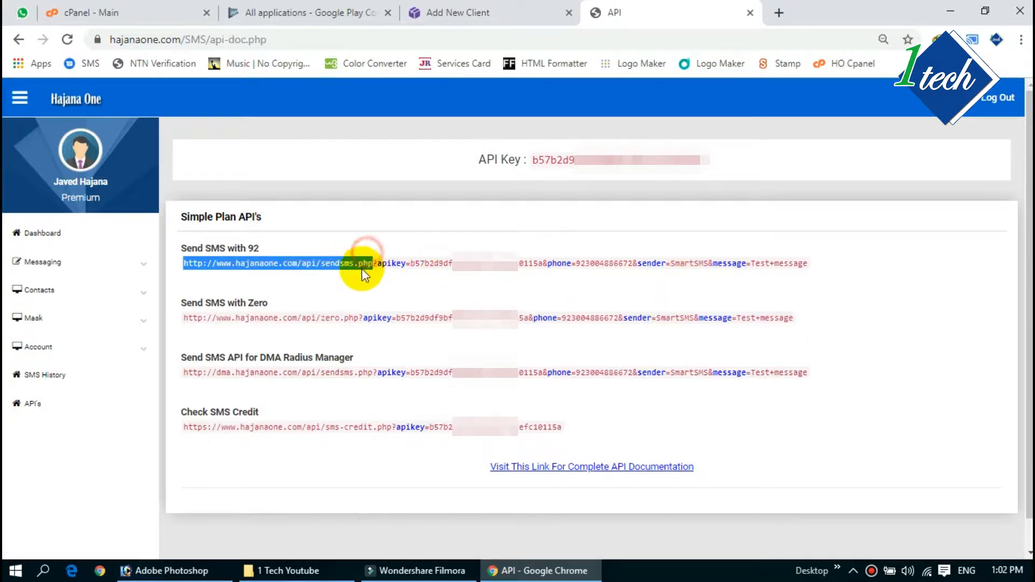
pyautogui.click(377, 264)
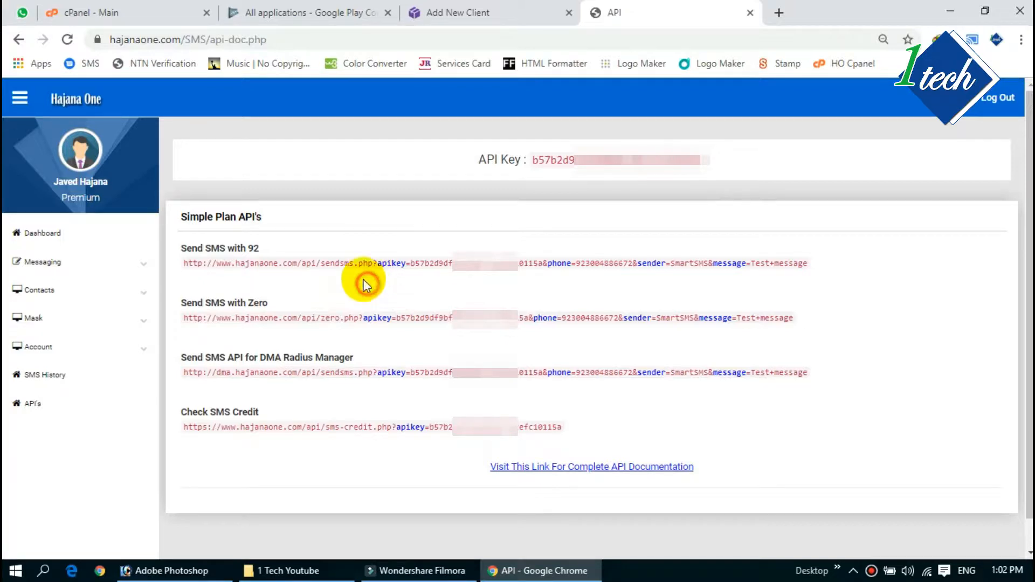
pyautogui.moveTo(184, 263); pyautogui.dragTo(372, 268)
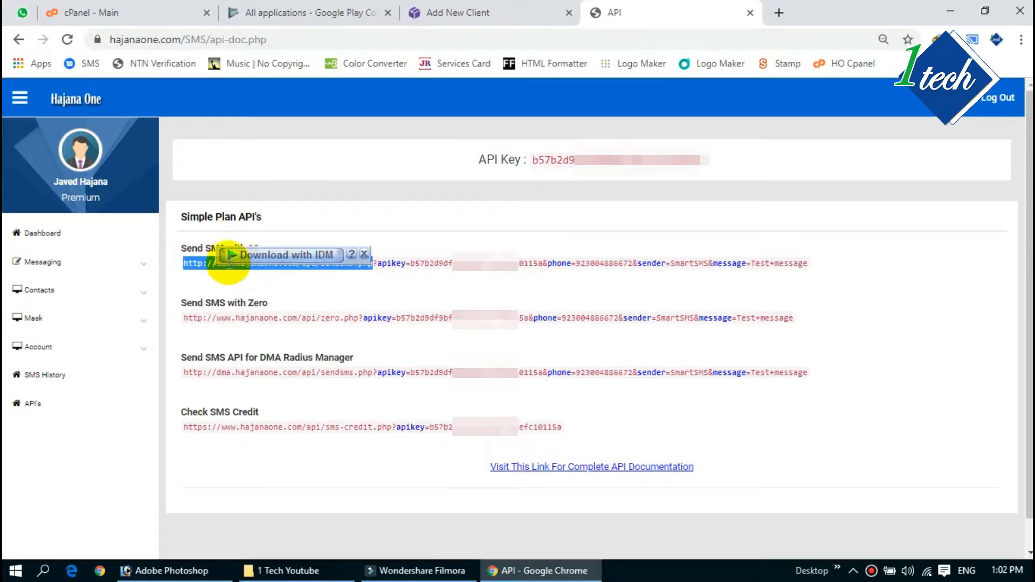
pyautogui.rightClick(201, 263)
pyautogui.click(233, 276)
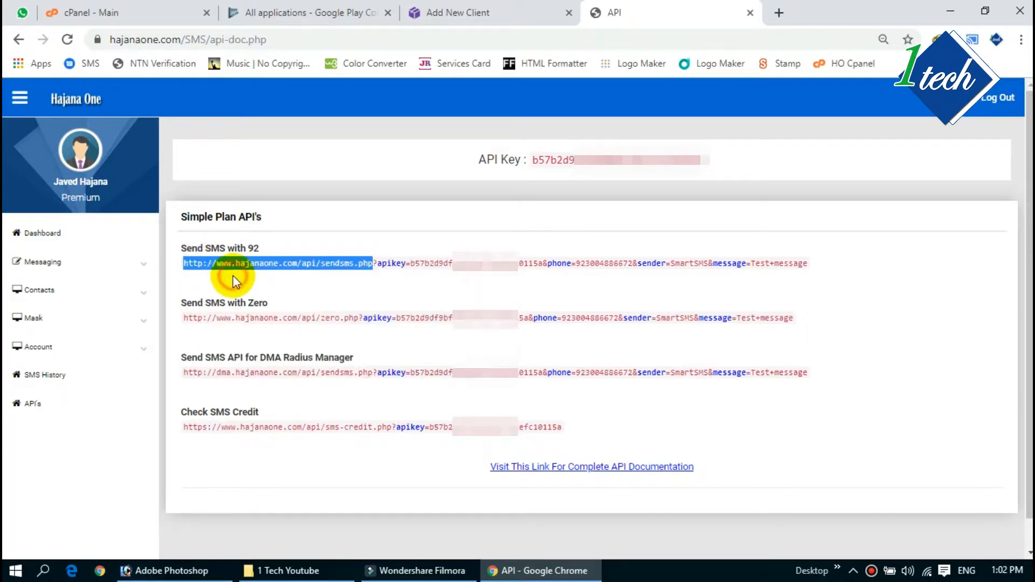
# Step: Paste the copied address into the gateway form's Base URL field
pyautogui.click(463, 12)
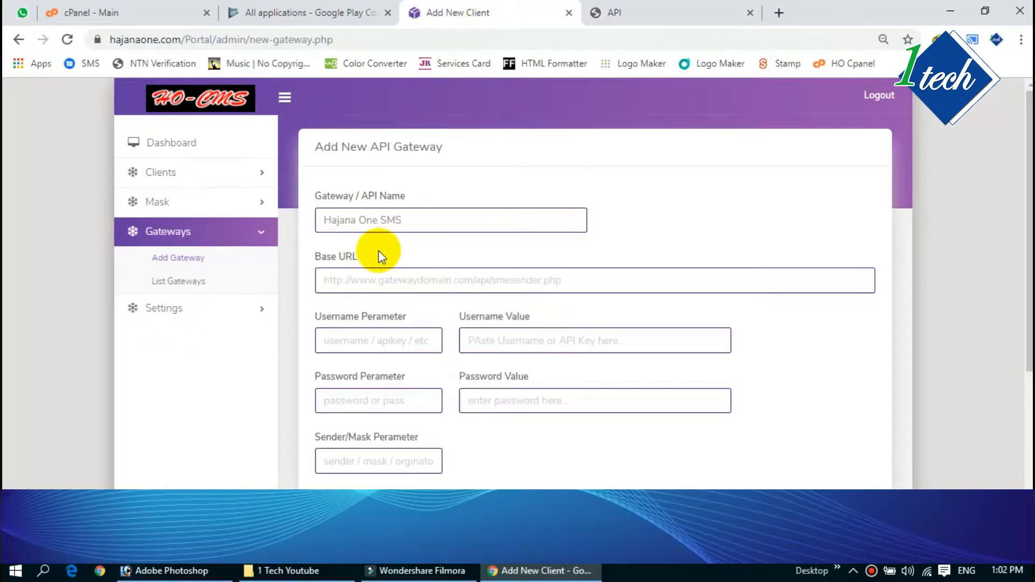
pyautogui.click(332, 276)
pyautogui.rightClick(334, 279)
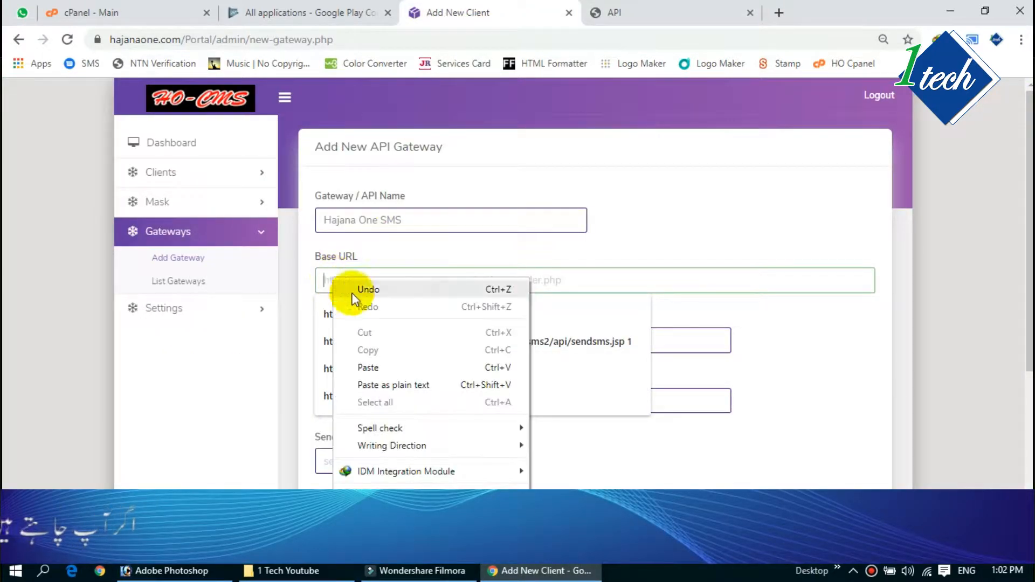
pyautogui.click(369, 367)
pyautogui.click(678, 242)
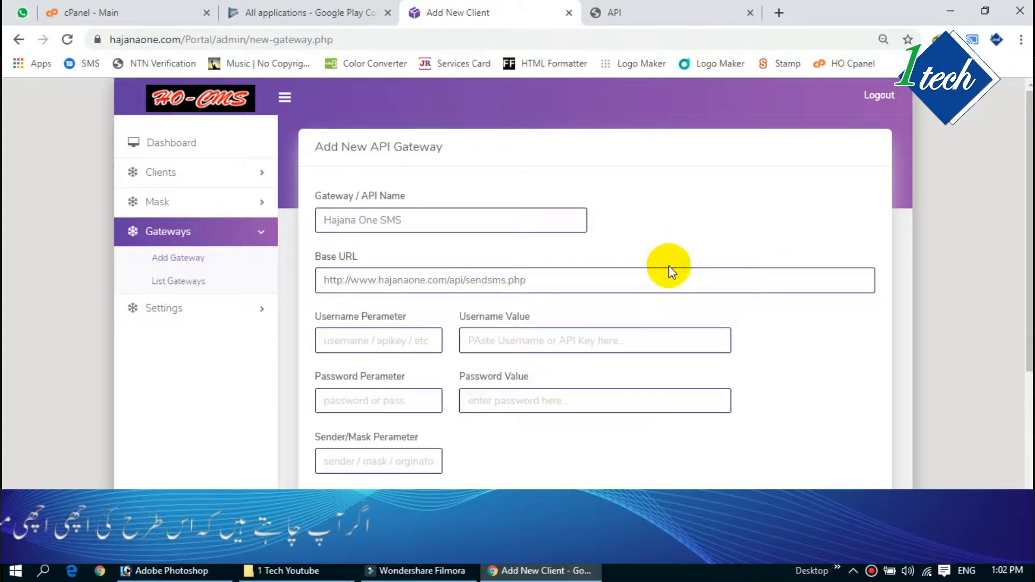
pyautogui.click(328, 338)
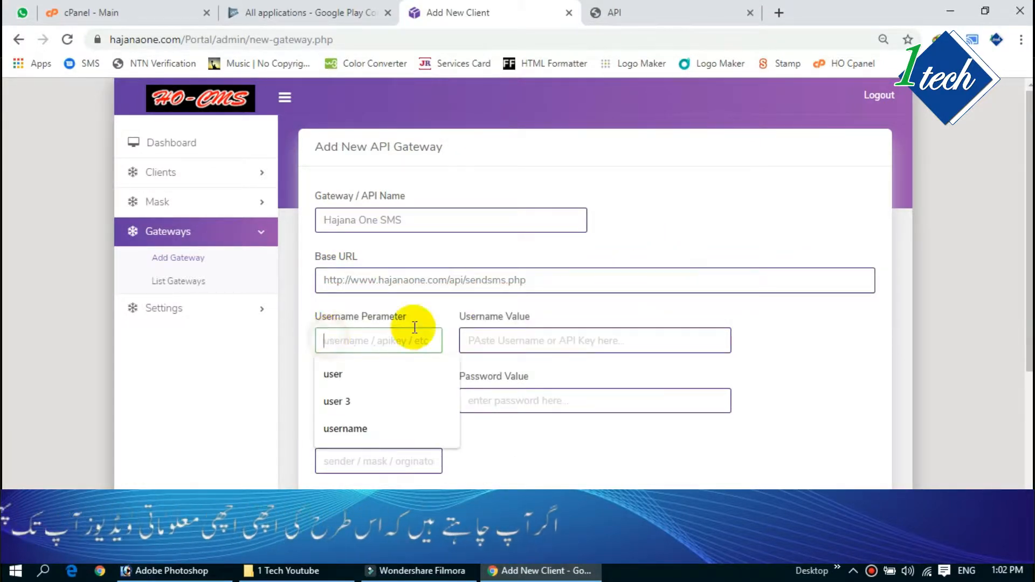
pyautogui.click(559, 305)
pyautogui.click(385, 397)
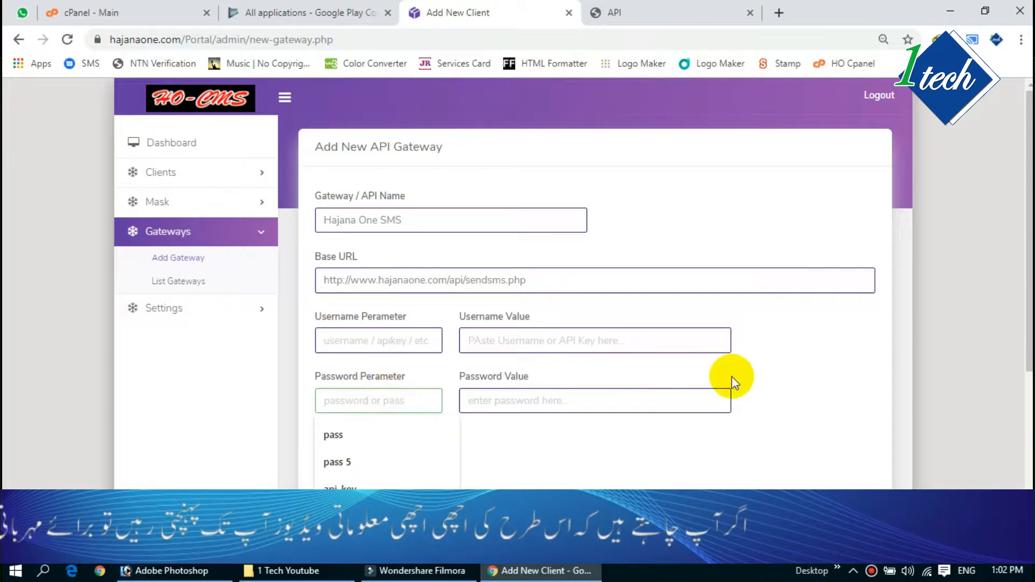
pyautogui.click(779, 378)
pyautogui.click(642, 11)
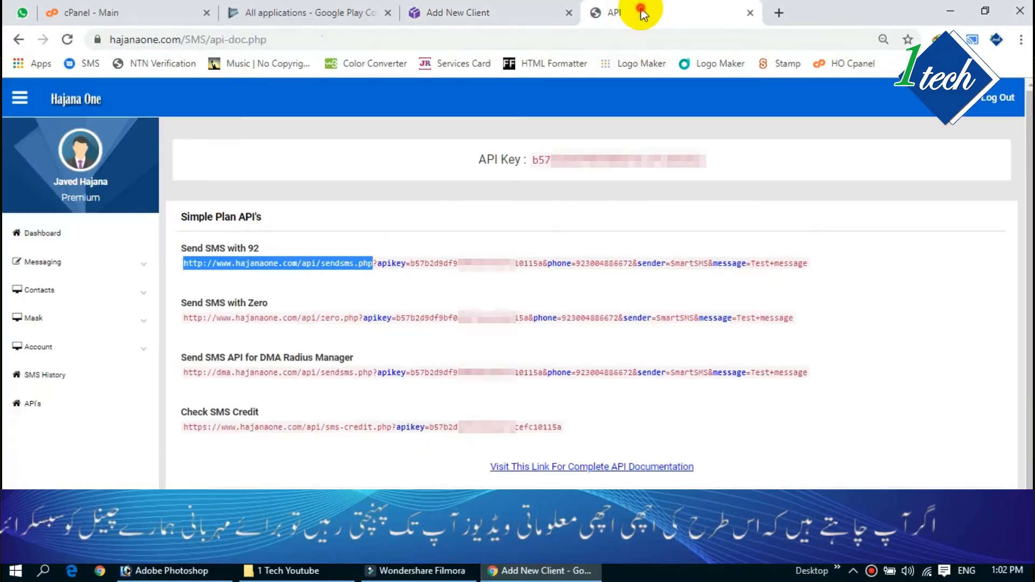
# Step: Select and copy the word apikey from the Send SMS with 92 link
pyautogui.moveTo(379, 263)
pyautogui.mouseDown()
pyautogui.moveTo(405, 268)
pyautogui.moveTo(379, 264)
pyautogui.mouseUp()
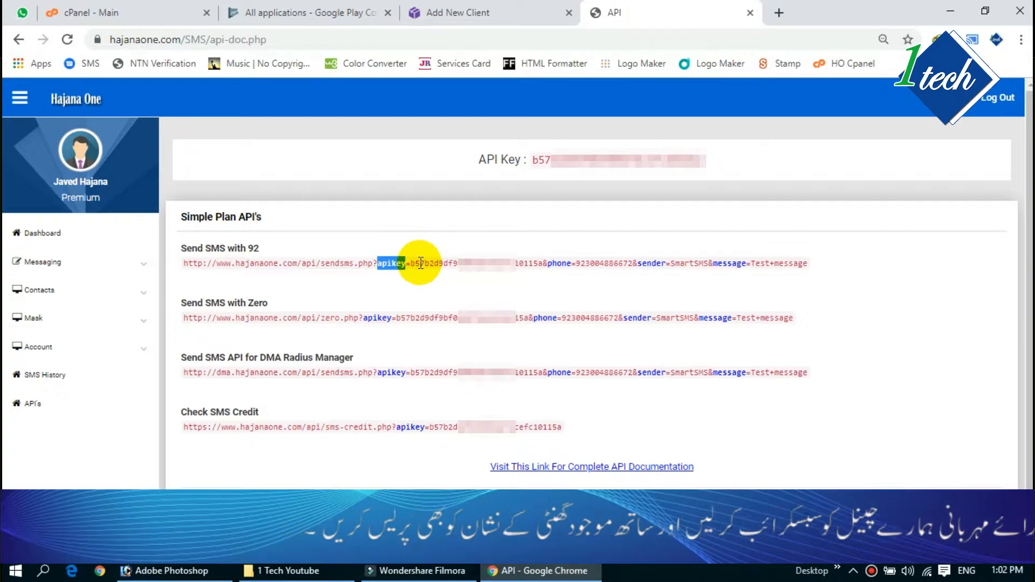
pyautogui.click(420, 292)
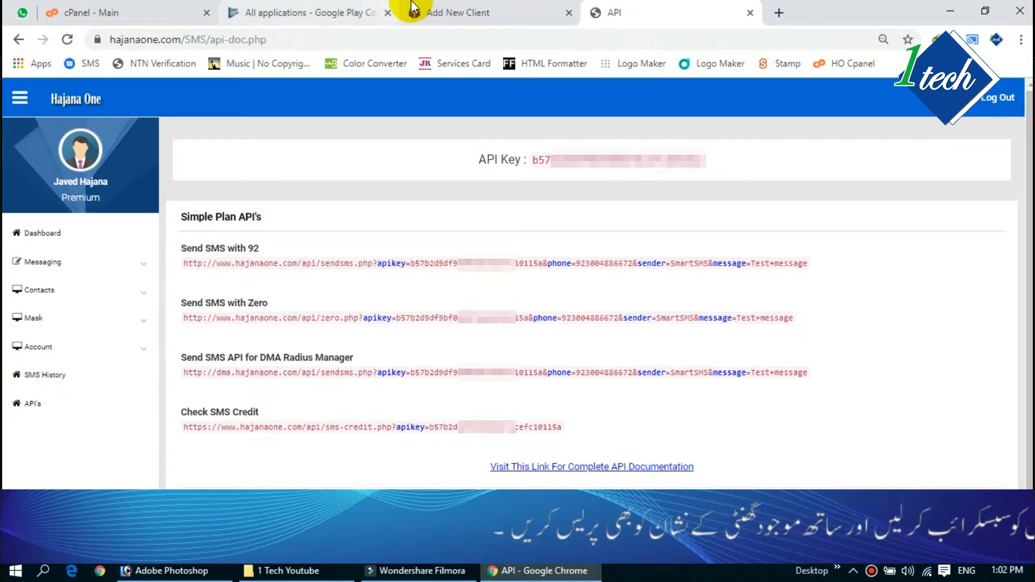
pyautogui.doubleClick(387, 263)
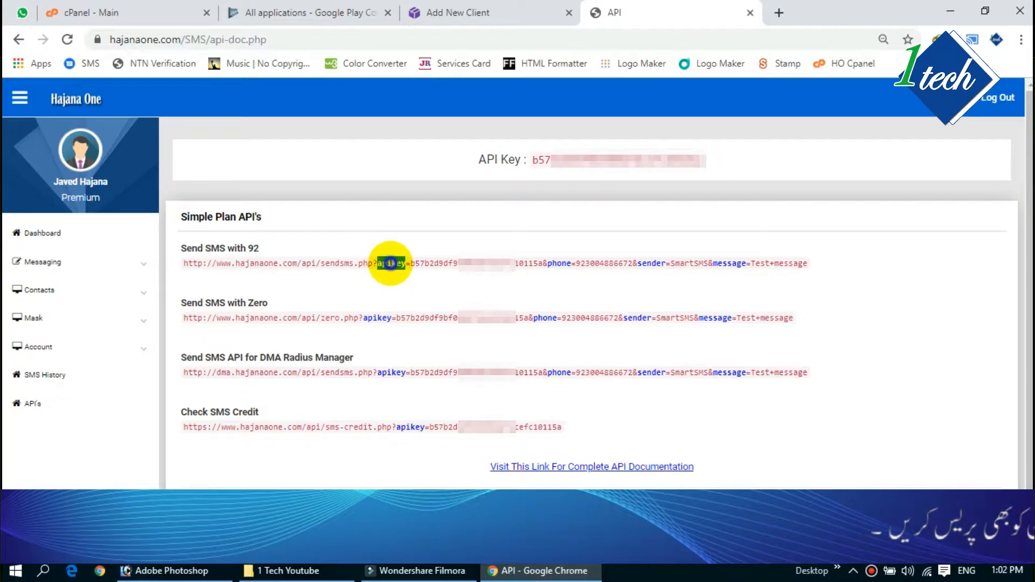
pyautogui.rightClick(391, 263)
pyautogui.click(422, 277)
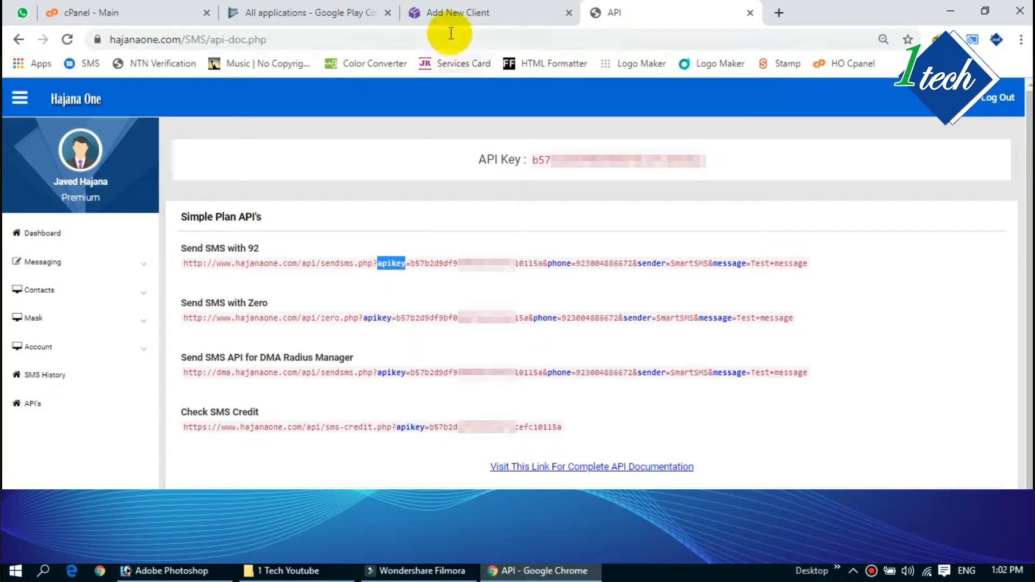
pyautogui.click(379, 261)
# Step: Highlight the link's apikey, key value, phone, sender SmartSMS and Test+message parts
pyautogui.moveTo(380, 263); pyautogui.dragTo(543, 262)
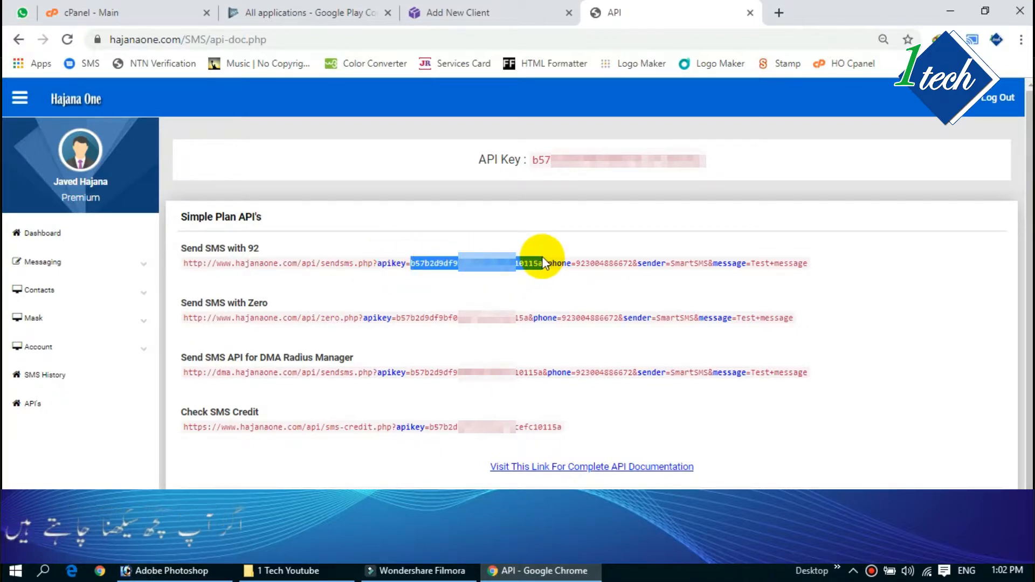
pyautogui.moveTo(542, 263); pyautogui.dragTo(418, 262)
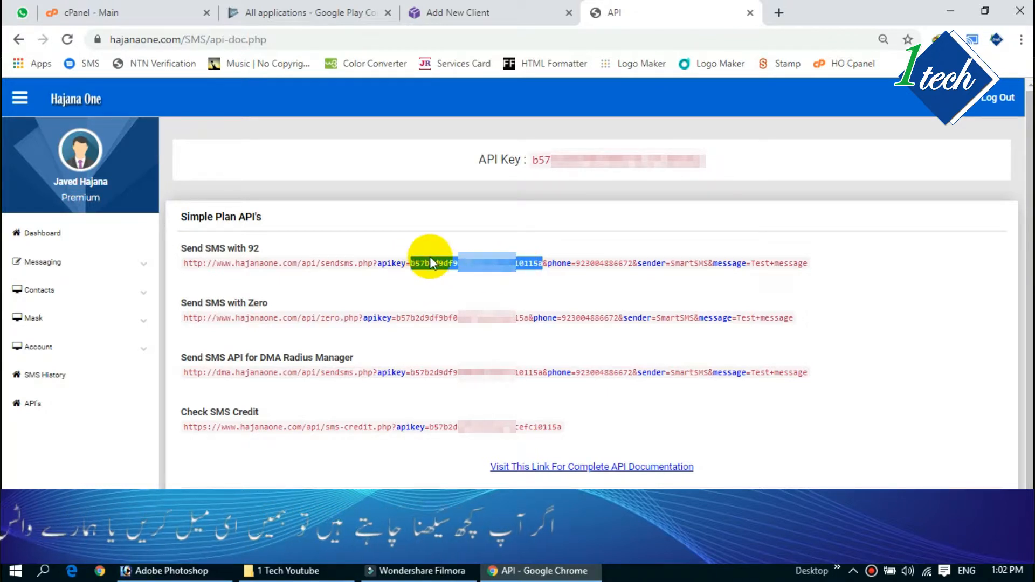
pyautogui.moveTo(376, 263); pyautogui.dragTo(399, 265)
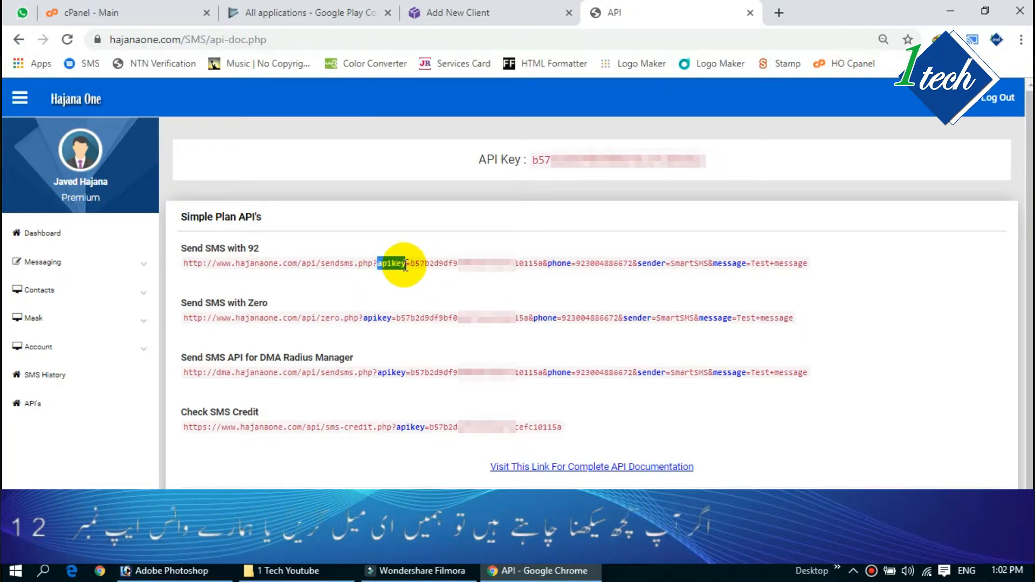
pyautogui.moveTo(413, 264); pyautogui.dragTo(530, 262)
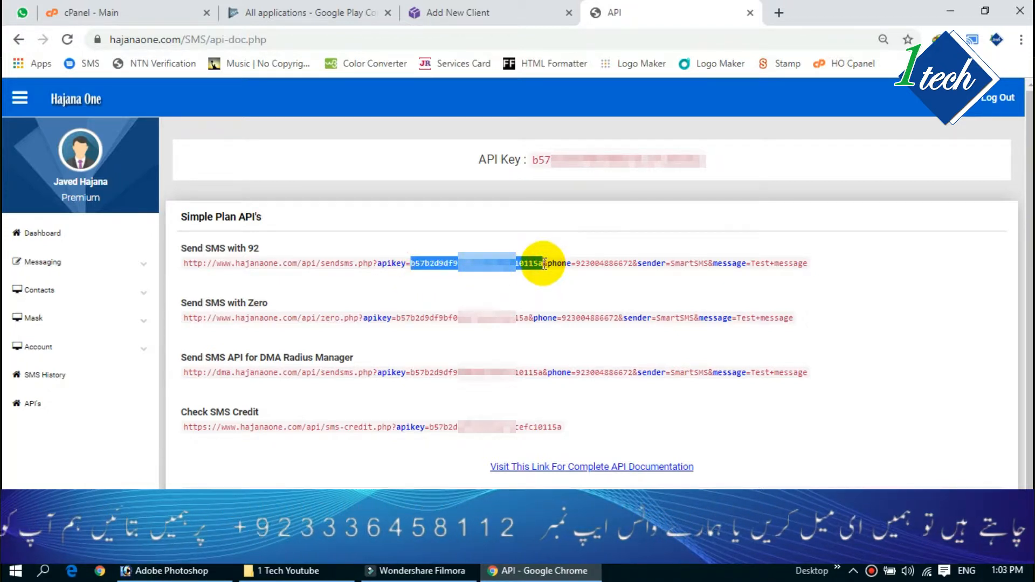
pyautogui.click(549, 264)
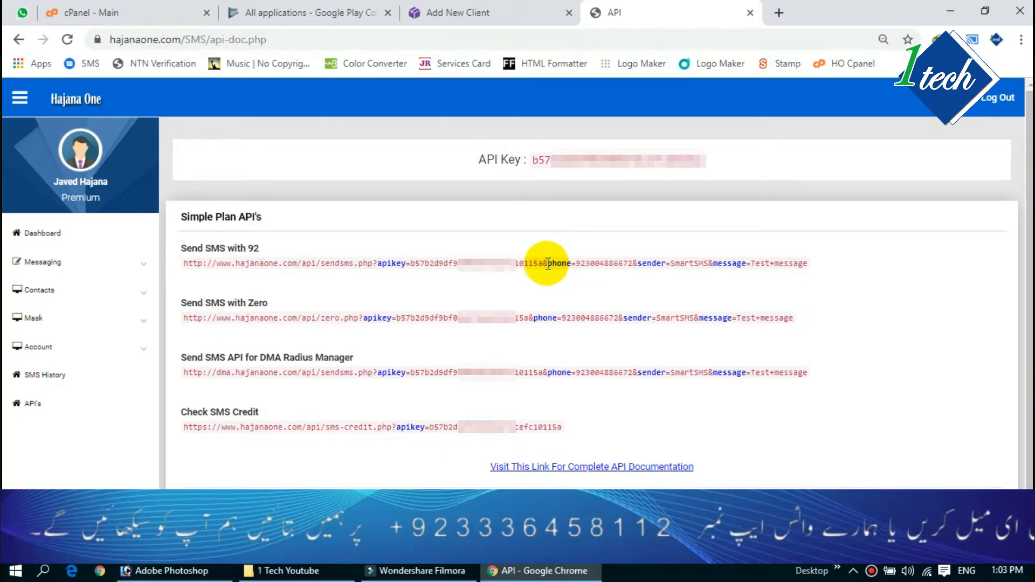
pyautogui.moveTo(558, 268); pyautogui.dragTo(631, 264)
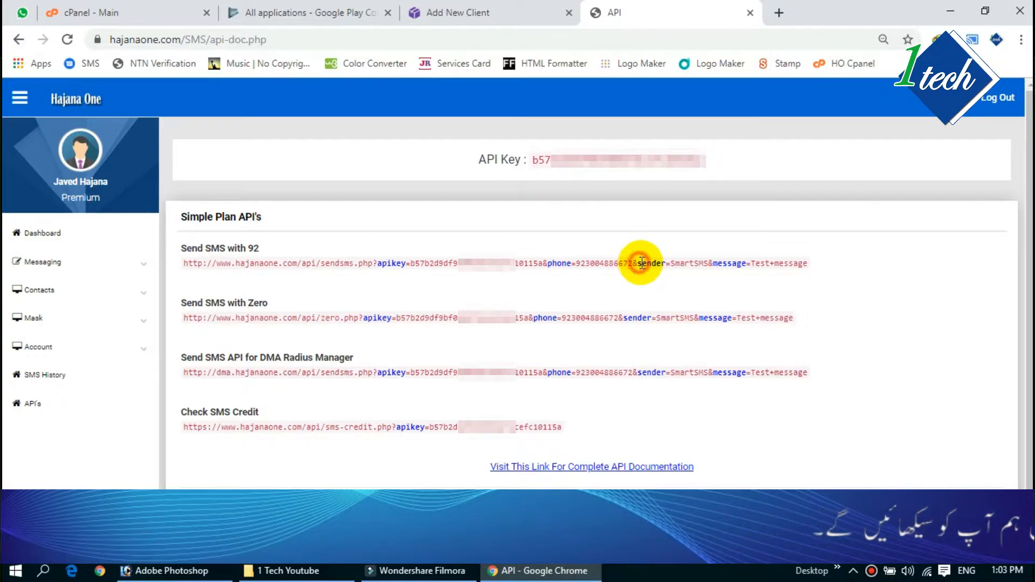
pyautogui.moveTo(639, 263); pyautogui.dragTo(658, 264)
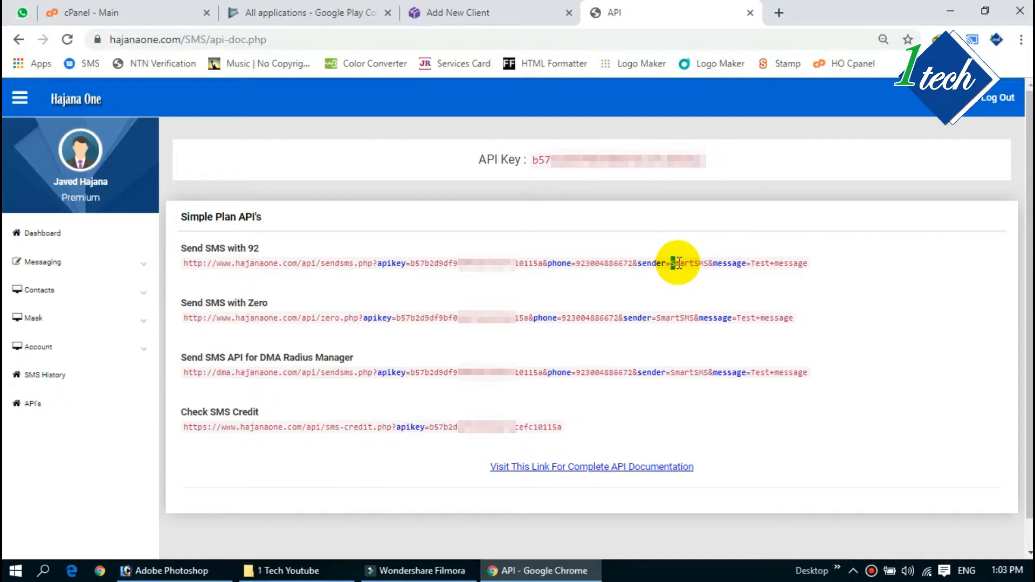
pyautogui.moveTo(672, 263); pyautogui.dragTo(699, 263)
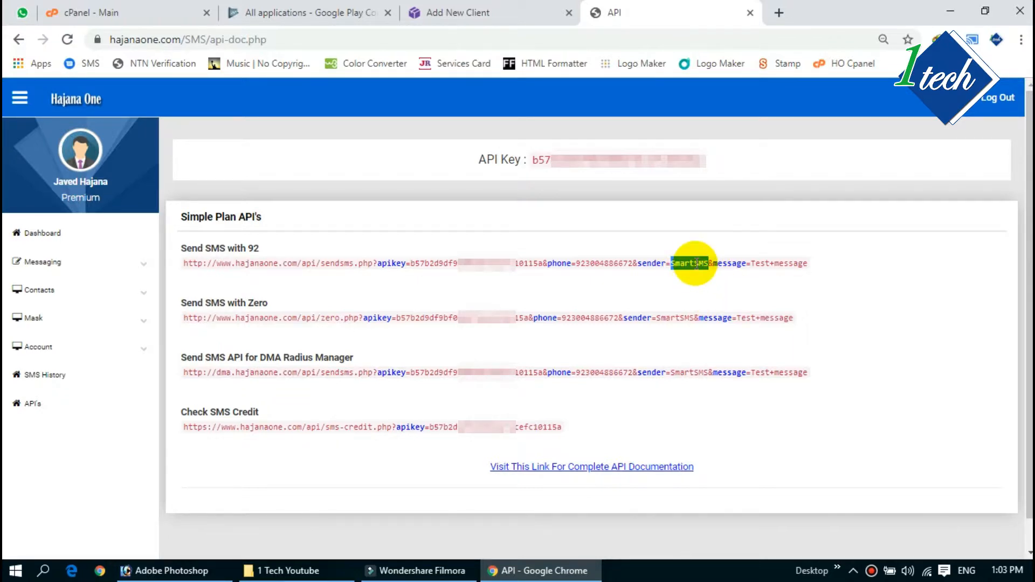
pyautogui.moveTo(747, 264); pyautogui.dragTo(800, 263)
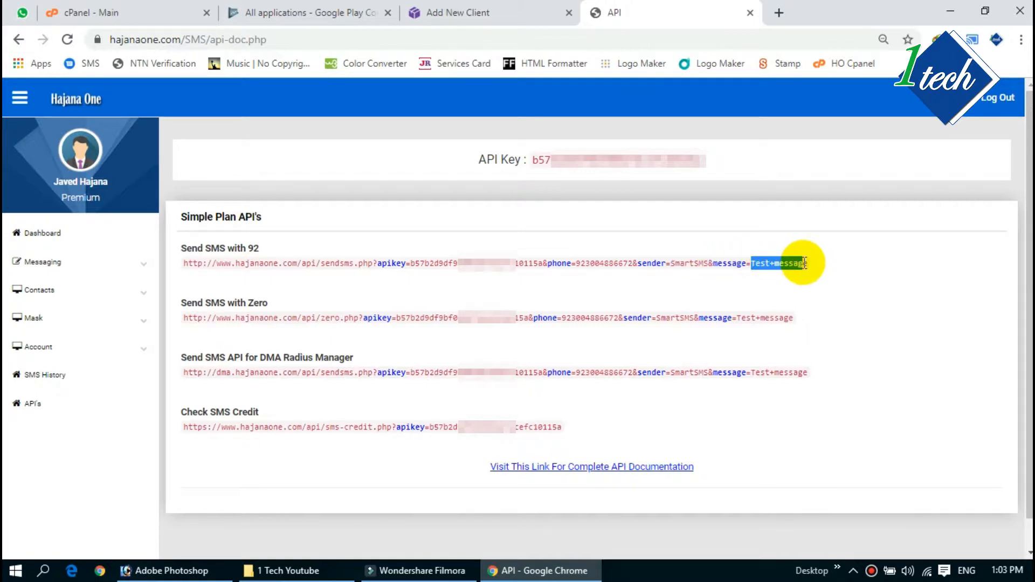
pyautogui.click(805, 264)
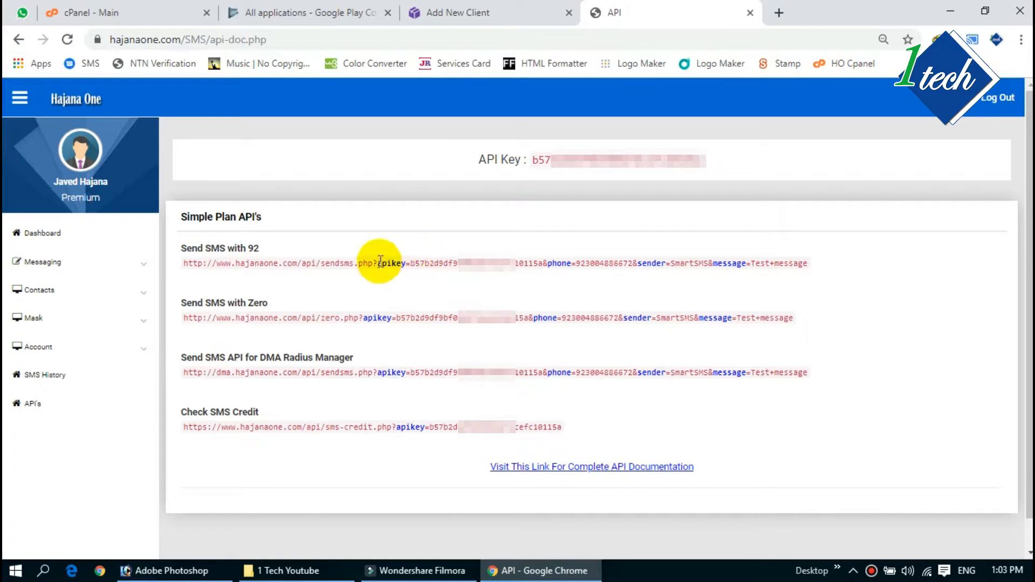
# Step: Copy the apikey parameter name again for use in the gateway form
pyautogui.moveTo(377, 264); pyautogui.dragTo(410, 265)
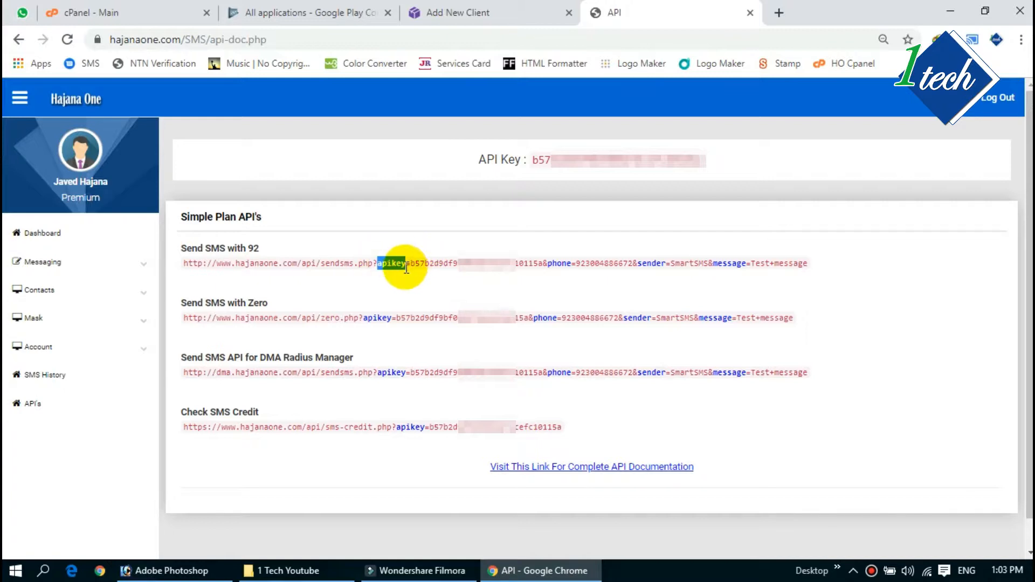
pyautogui.rightClick(407, 268)
pyautogui.click(418, 270)
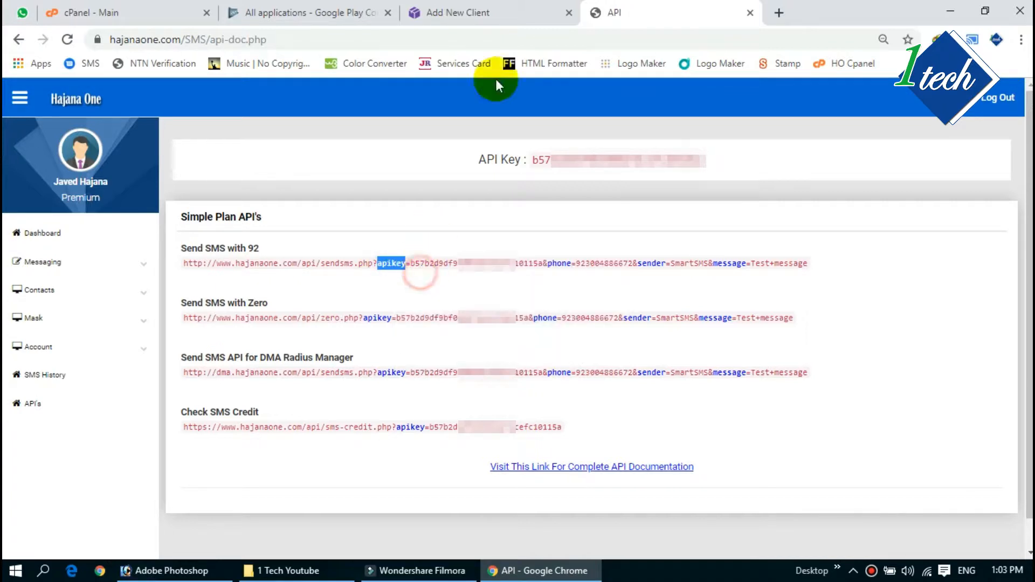
pyautogui.click(457, 11)
# Step: Enter apikey as the gateway's Username Parameter
pyautogui.click(348, 341)
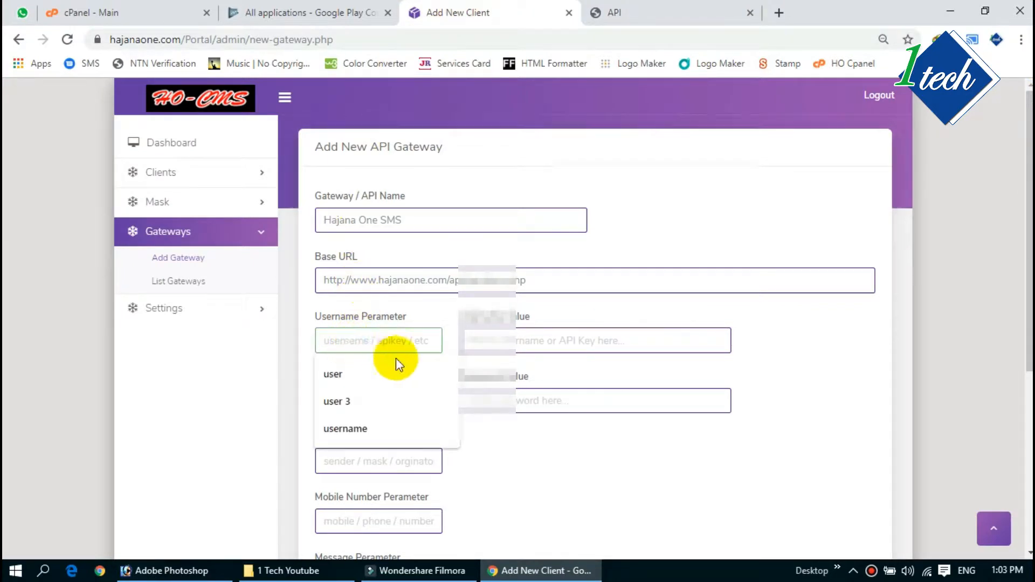
pyautogui.click(311, 353)
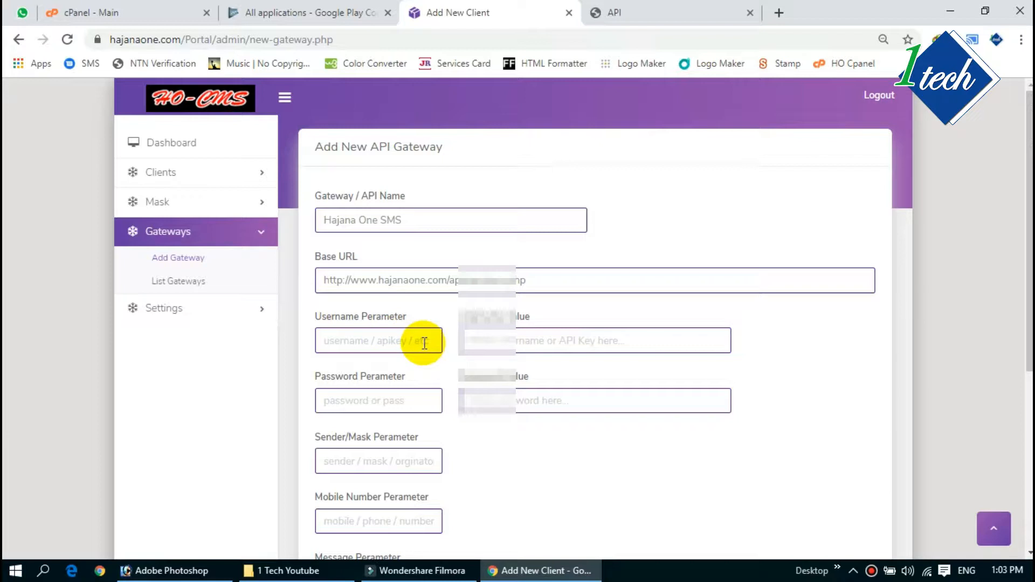
pyautogui.click(334, 344)
pyautogui.write('apikey')
pyautogui.click(507, 460)
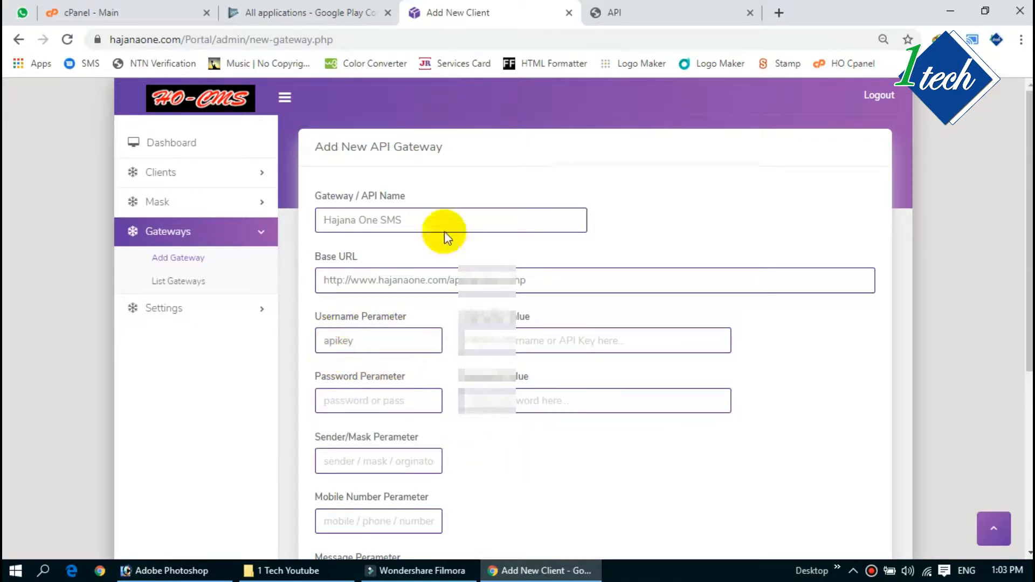
# Step: Copy the account's API key from the first URL and paste it into Username Value
pyautogui.click(660, 15)
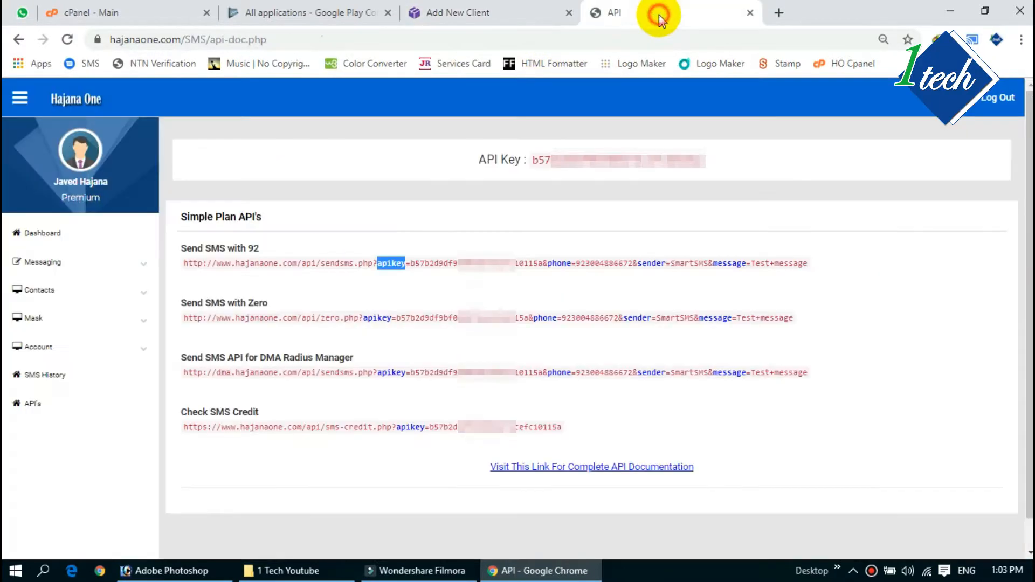
pyautogui.click(392, 263)
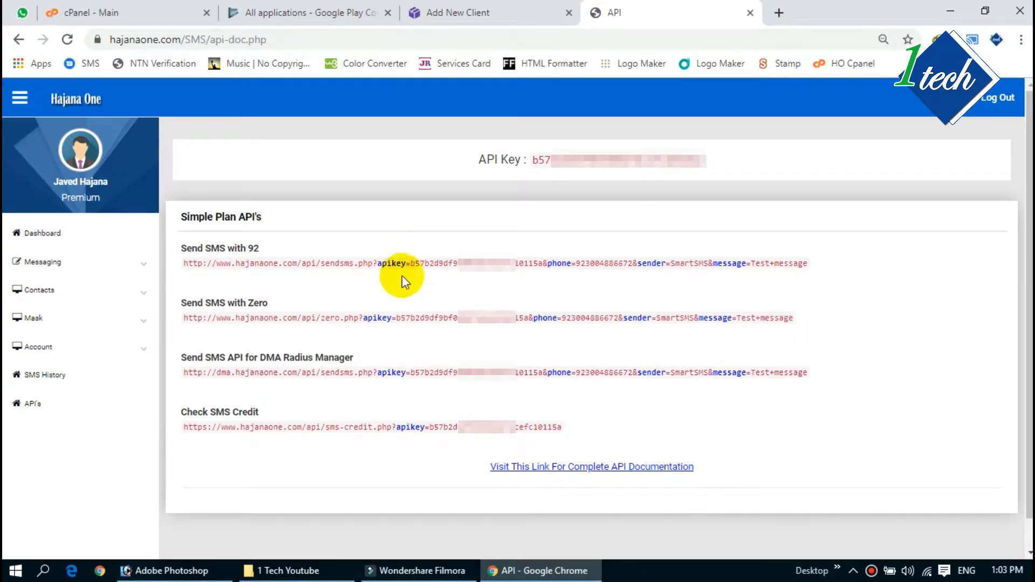
pyautogui.click(467, 10)
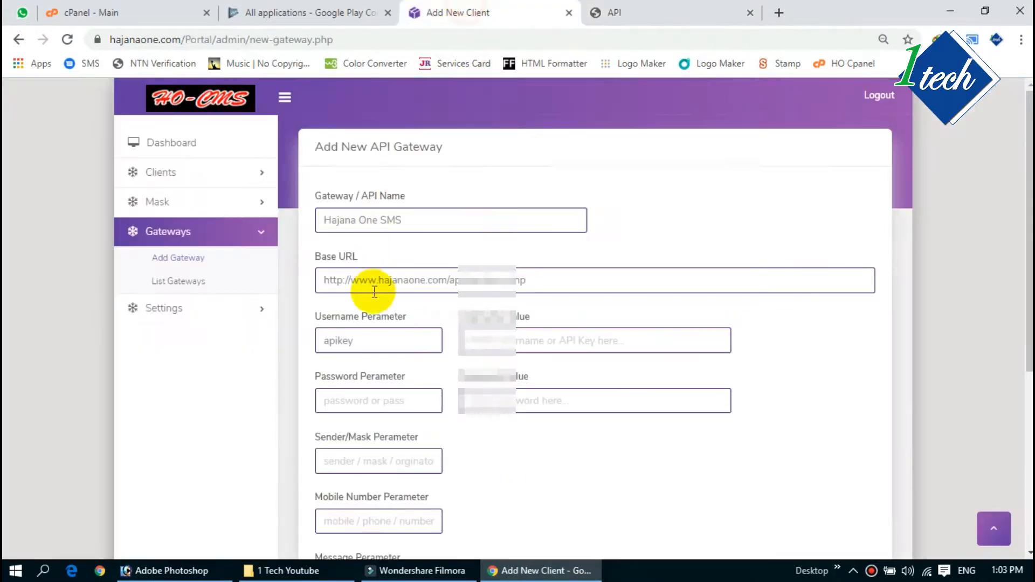
pyautogui.click(616, 15)
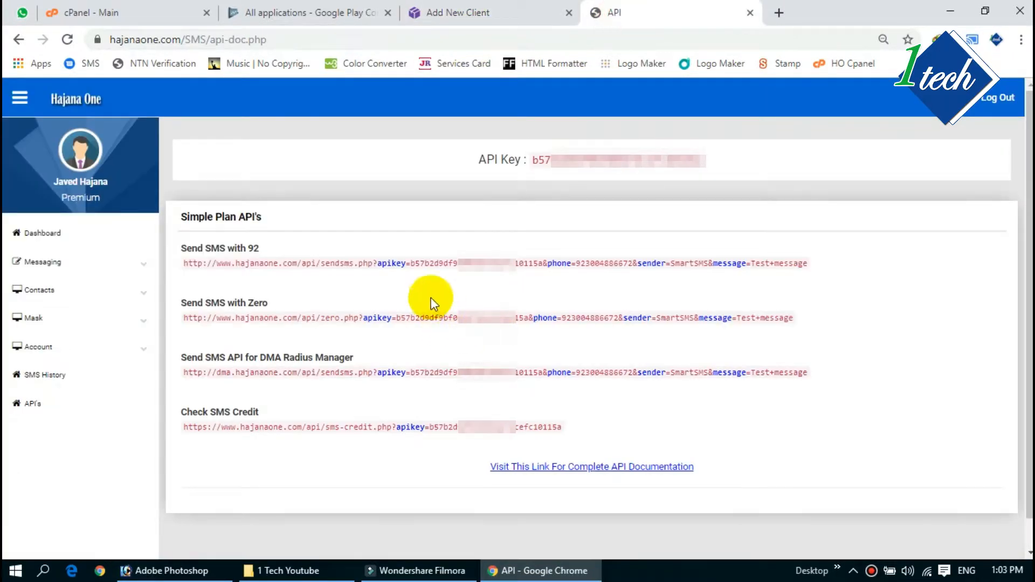
pyautogui.moveTo(410, 264); pyautogui.dragTo(533, 261)
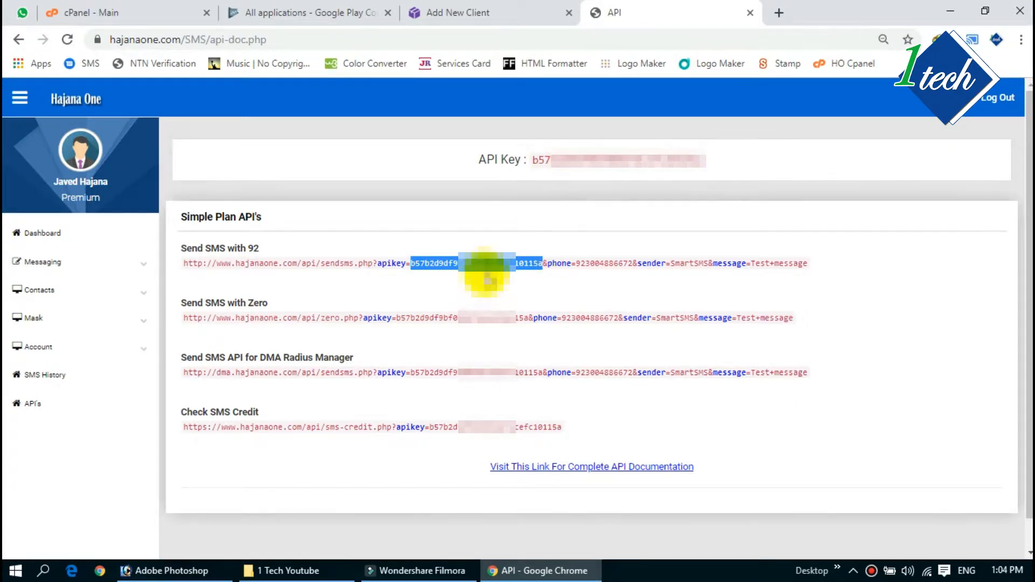
pyautogui.rightClick(485, 264)
pyautogui.click(513, 275)
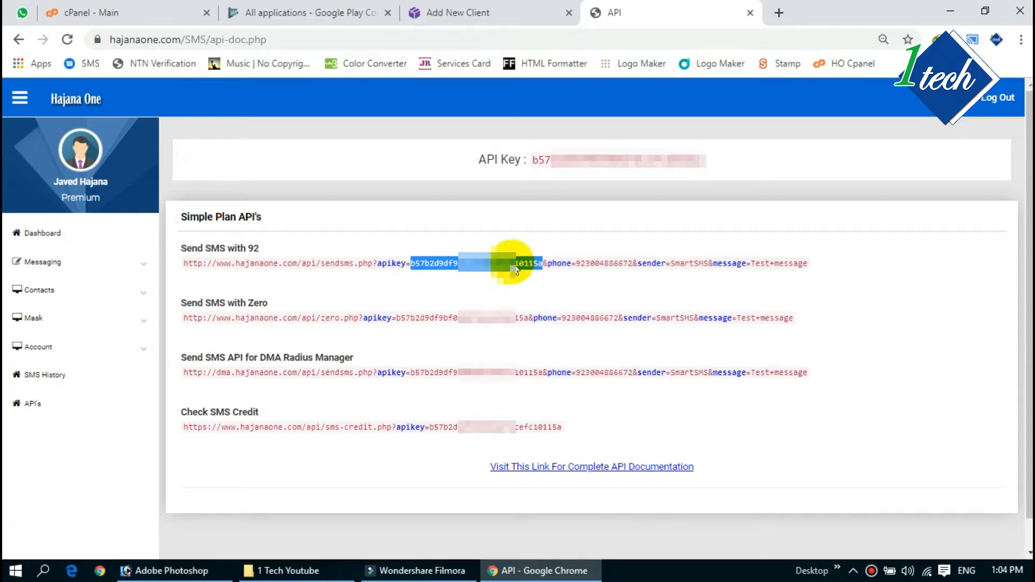
pyautogui.click(452, 22)
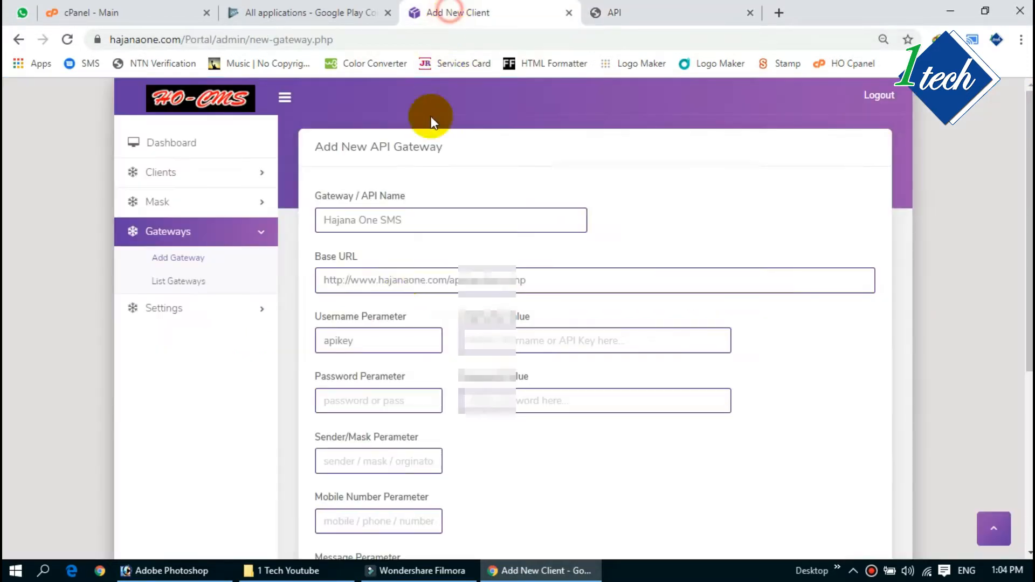
pyautogui.click(516, 341)
pyautogui.hotkey('ctrl', 'v')
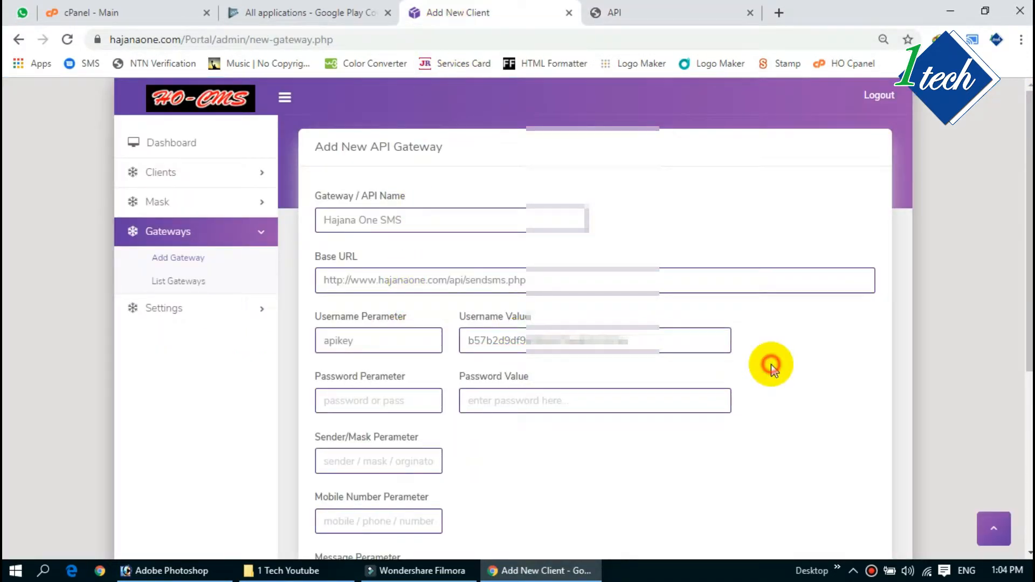
# Step: Set both Password Parameter and Password Value to none
pyautogui.click(345, 404)
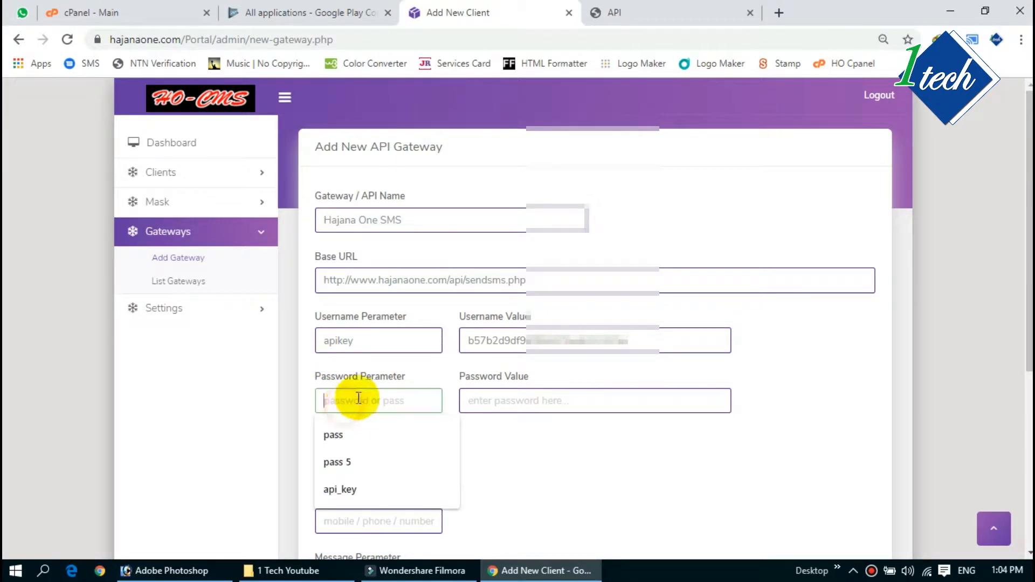
pyautogui.write('no')
pyautogui.press('Tab')
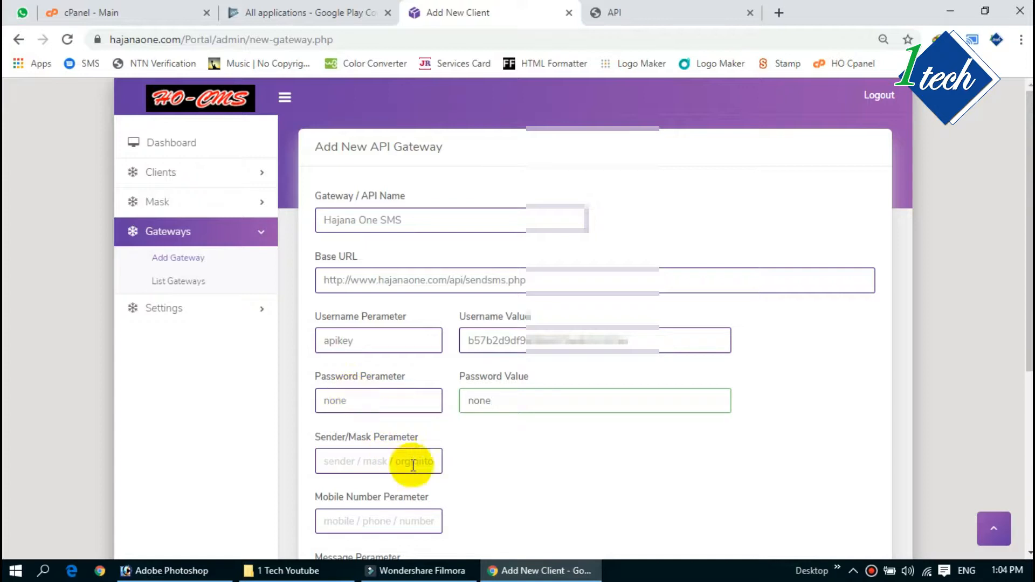
pyautogui.click(474, 474)
# Step: Scroll down and check the sender, mobile number and message parameter fields, leaving them empty
pyautogui.scroll(-5, 529, 447)
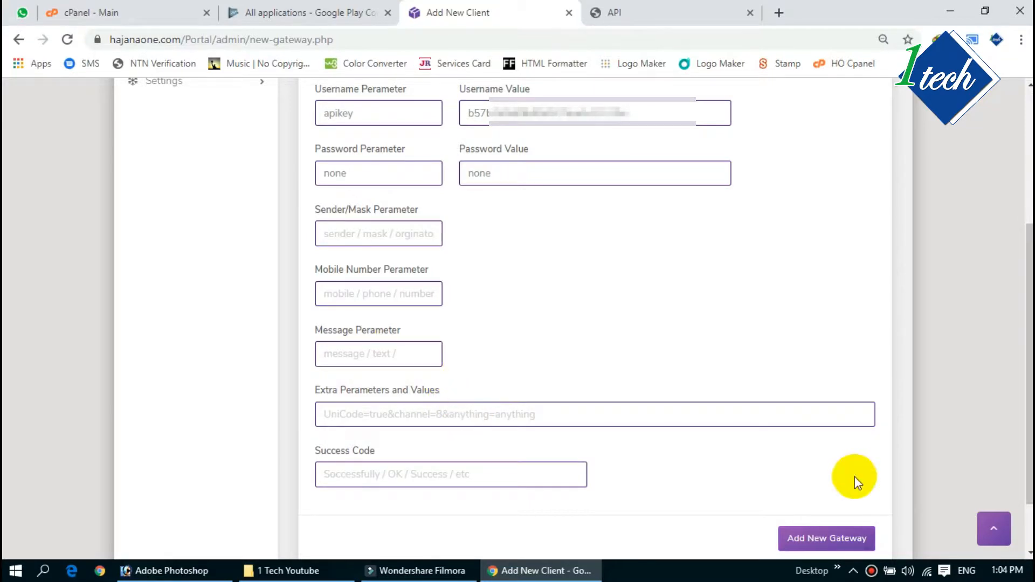
pyautogui.click(380, 232)
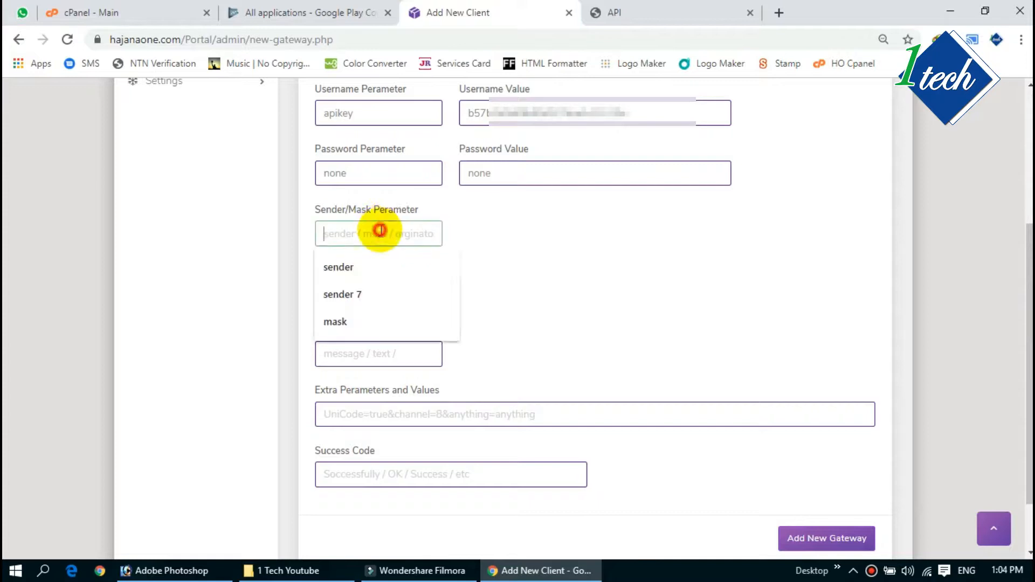
pyautogui.click(513, 273)
pyautogui.click(341, 294)
pyautogui.click(654, 300)
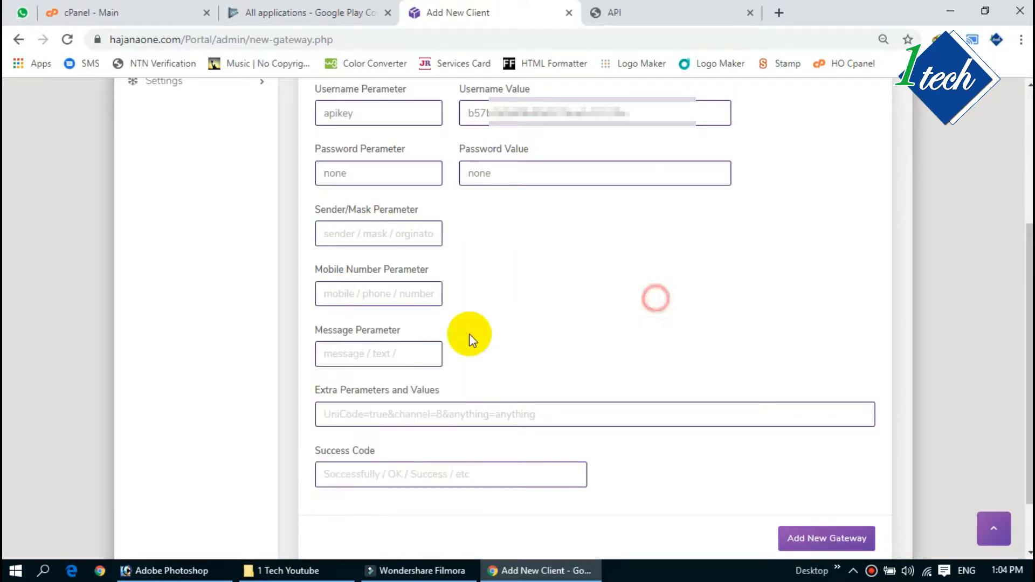
pyautogui.click(358, 352)
pyautogui.click(543, 348)
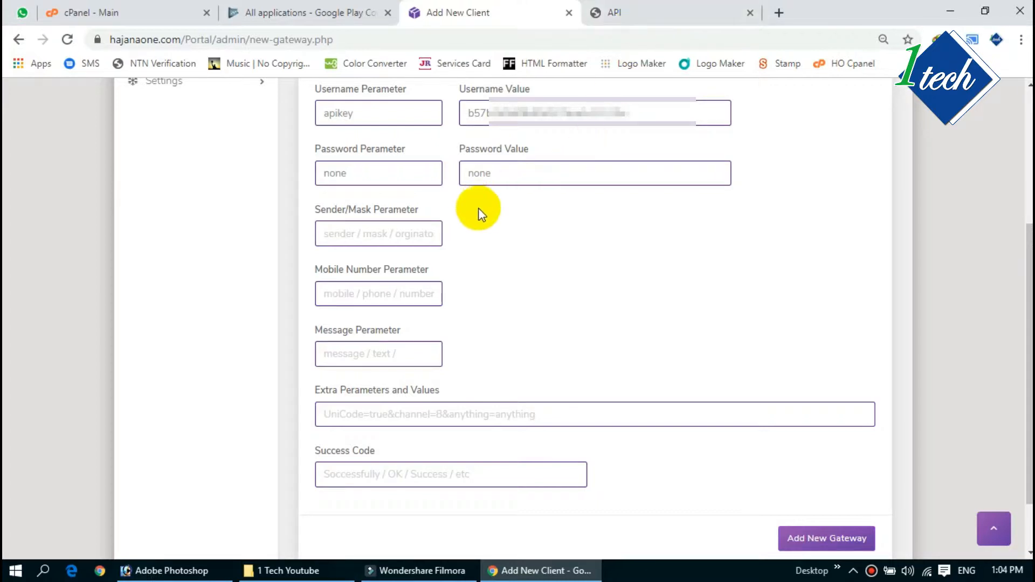
pyautogui.click(335, 236)
pyautogui.click(579, 382)
pyautogui.click(636, 14)
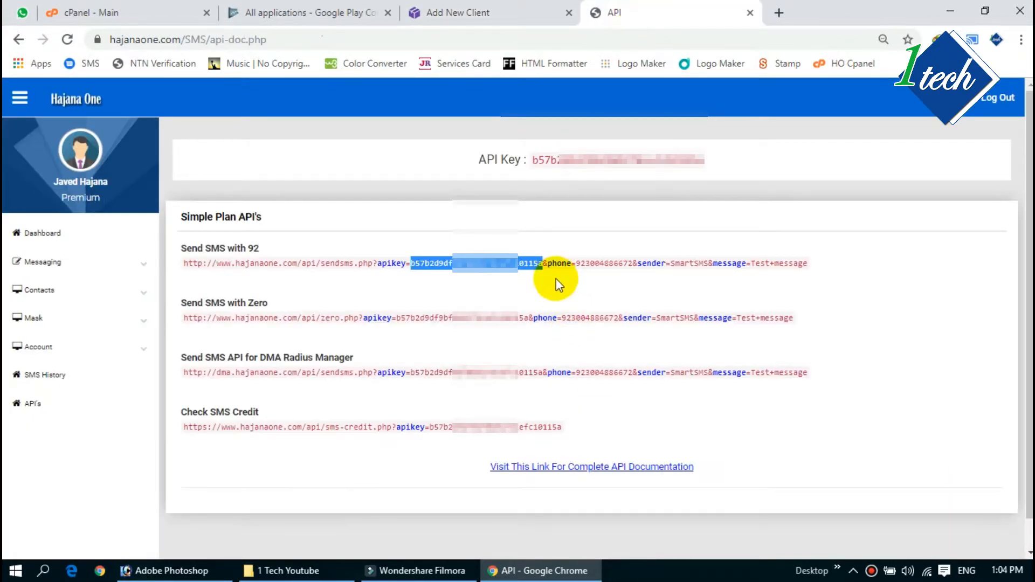
# Step: Set the Mobile Number Parameter to phone, taken from the API URL
pyautogui.moveTo(548, 264); pyautogui.dragTo(567, 264)
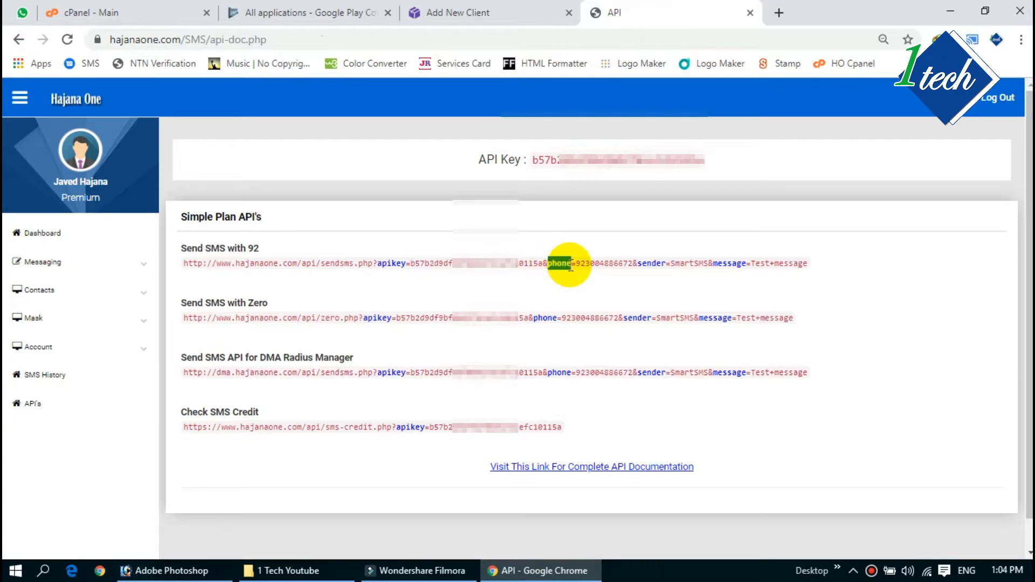
pyautogui.click(463, 12)
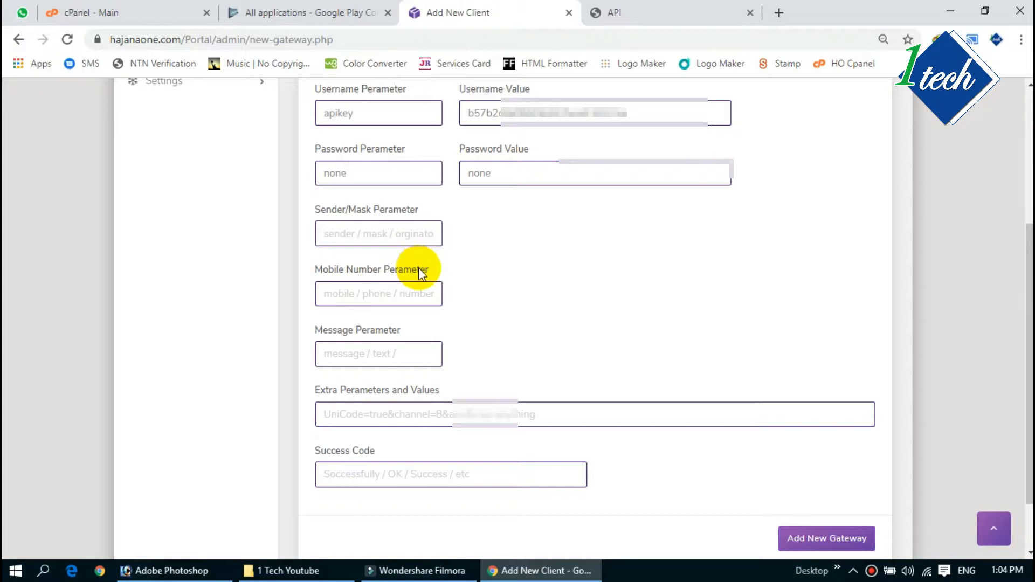
pyautogui.click(356, 298)
pyautogui.hotkey('ctrl', 'v')
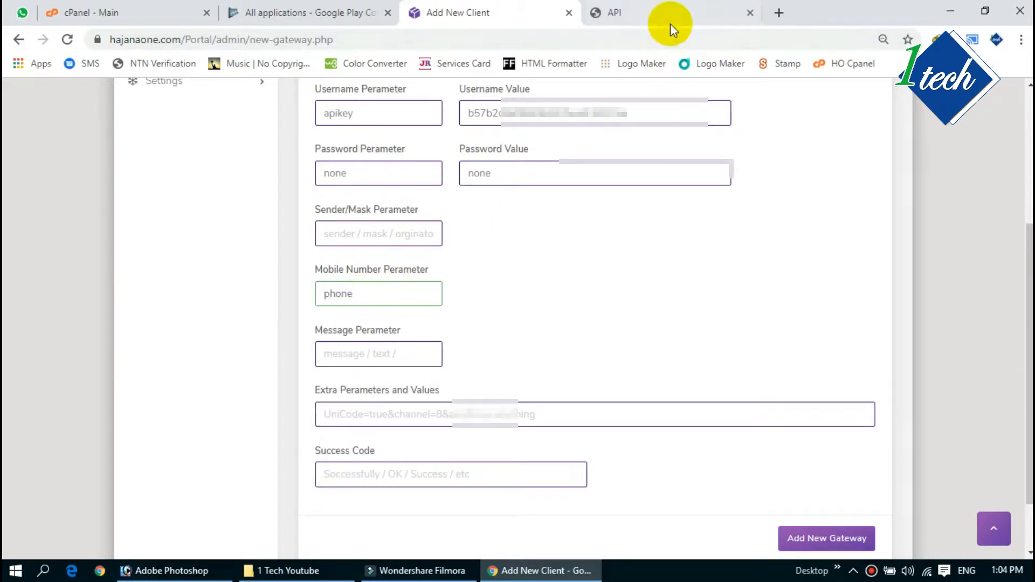
pyautogui.click(641, 18)
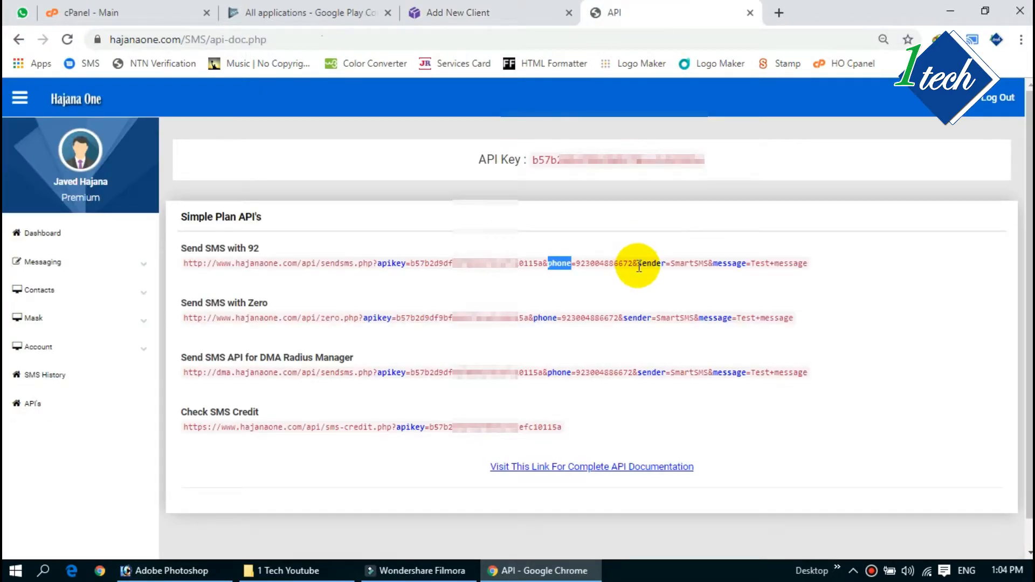
pyautogui.click(451, 12)
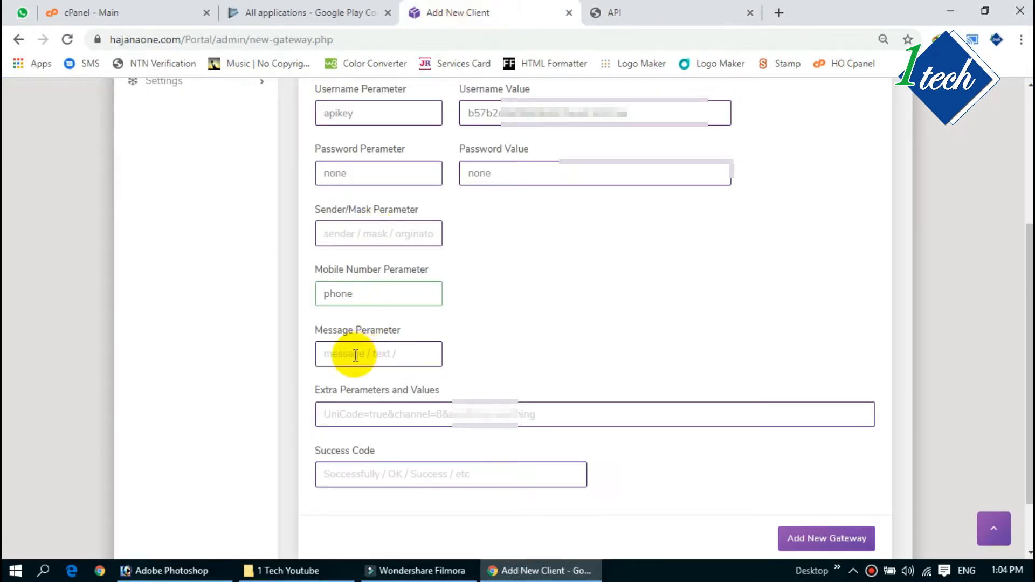
# Step: Enter sender as the Sender/Mask Parameter and message as the Message Parameter
pyautogui.click(337, 235)
pyautogui.write('send')
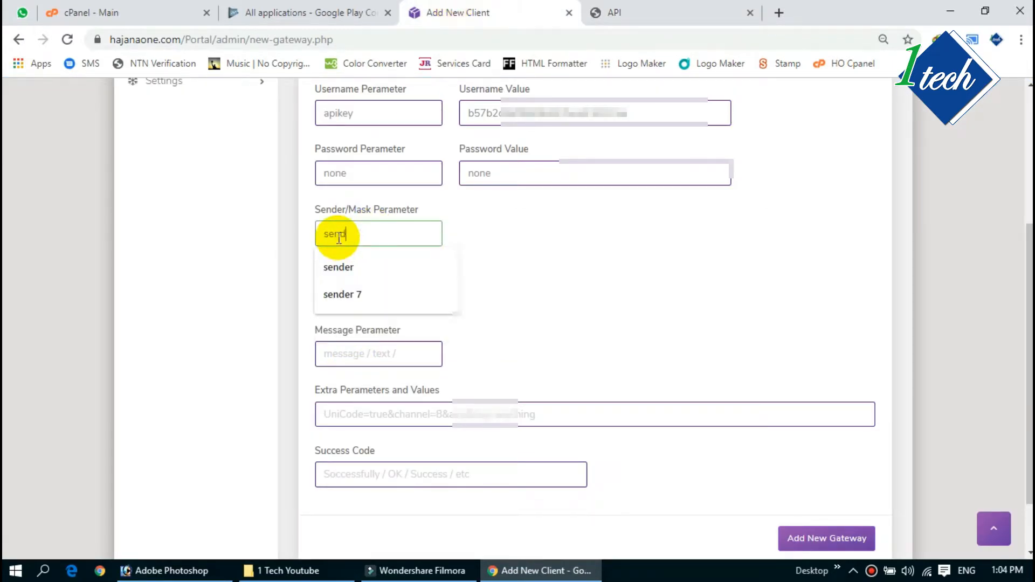
pyautogui.write('er')
pyautogui.click(342, 351)
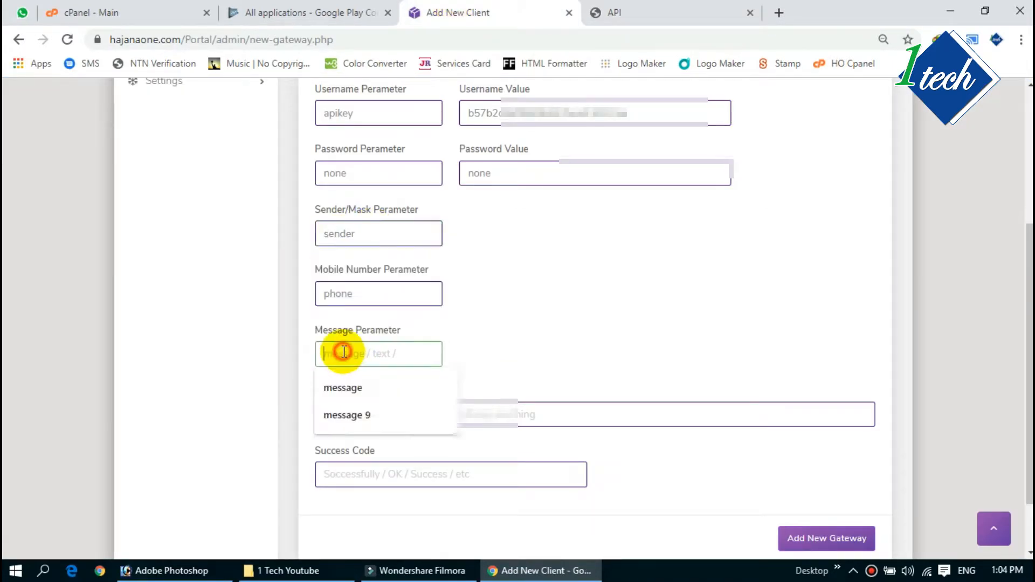
pyautogui.write('message')
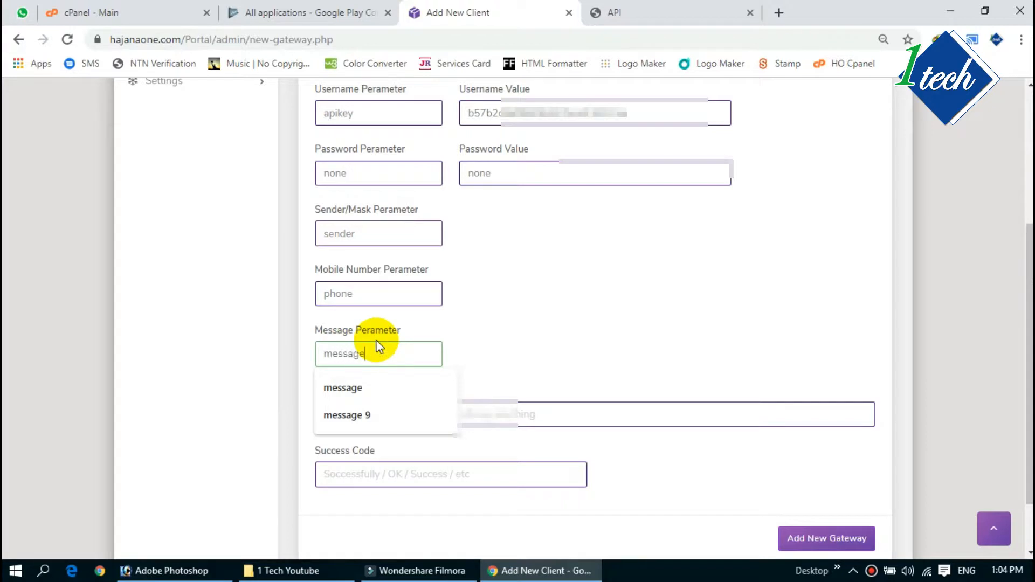
pyautogui.click(526, 300)
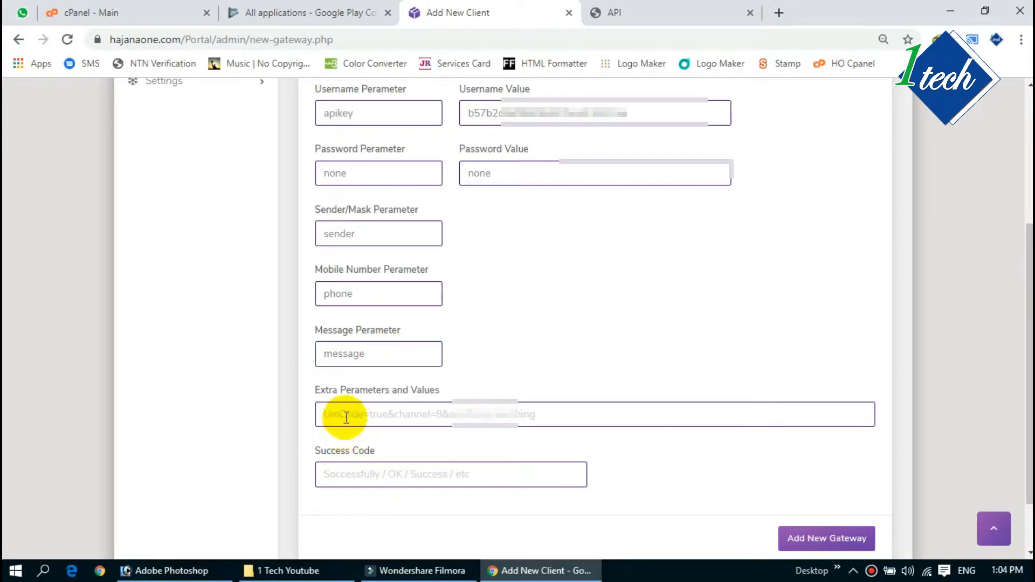
pyautogui.click(538, 415)
pyautogui.click(588, 351)
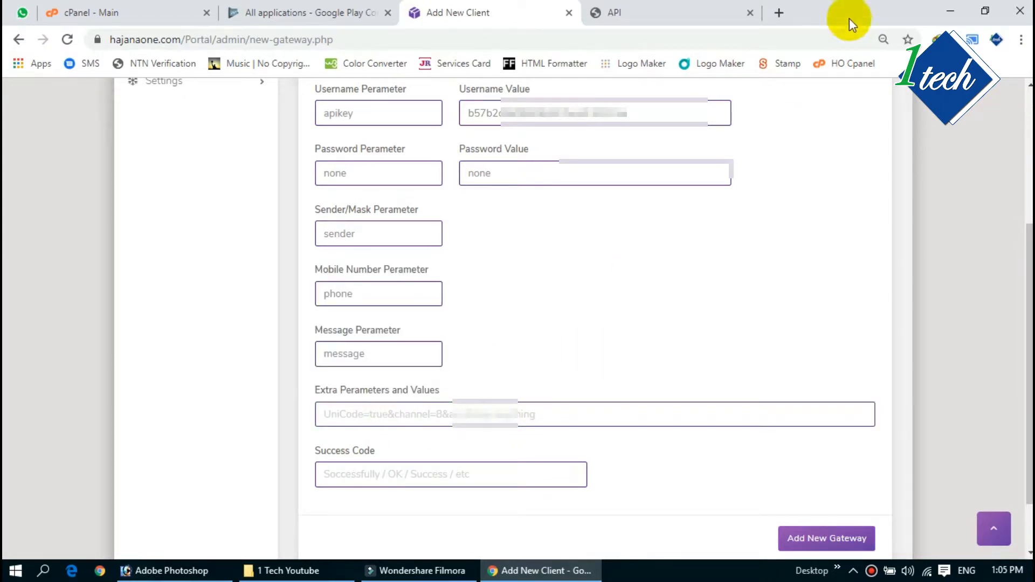
pyautogui.click(612, 12)
pyautogui.moveTo(576, 263); pyautogui.dragTo(774, 263)
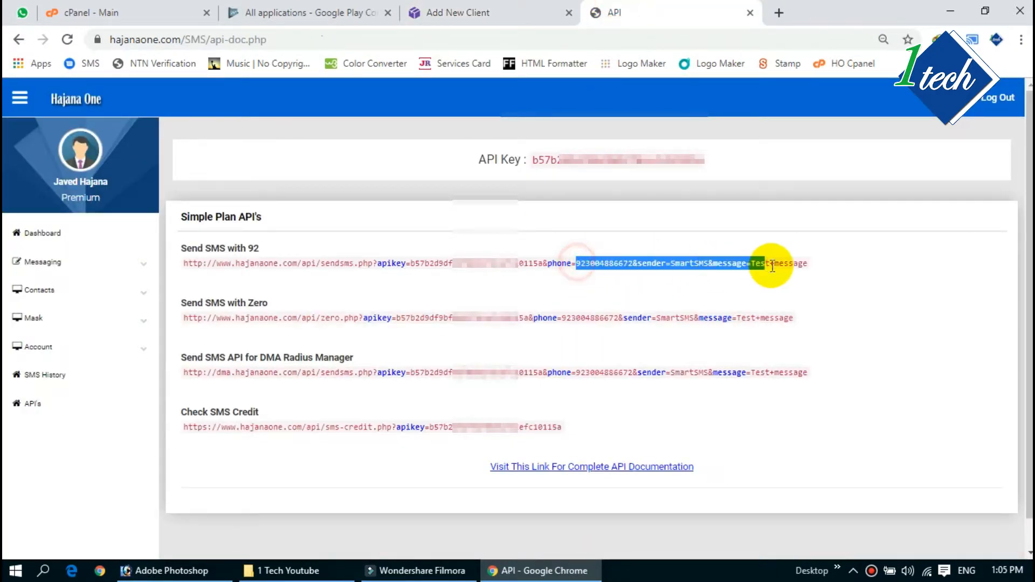
# Step: Replace the Extra Parameters text unicode=1& with none=none, leaving Success Code blank
pyautogui.click(468, 16)
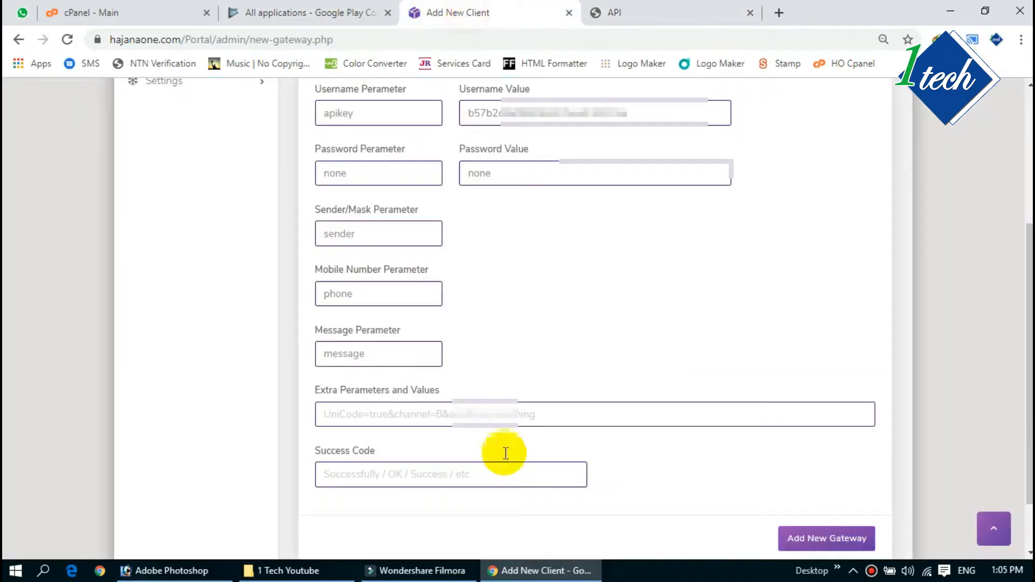
pyautogui.click(379, 412)
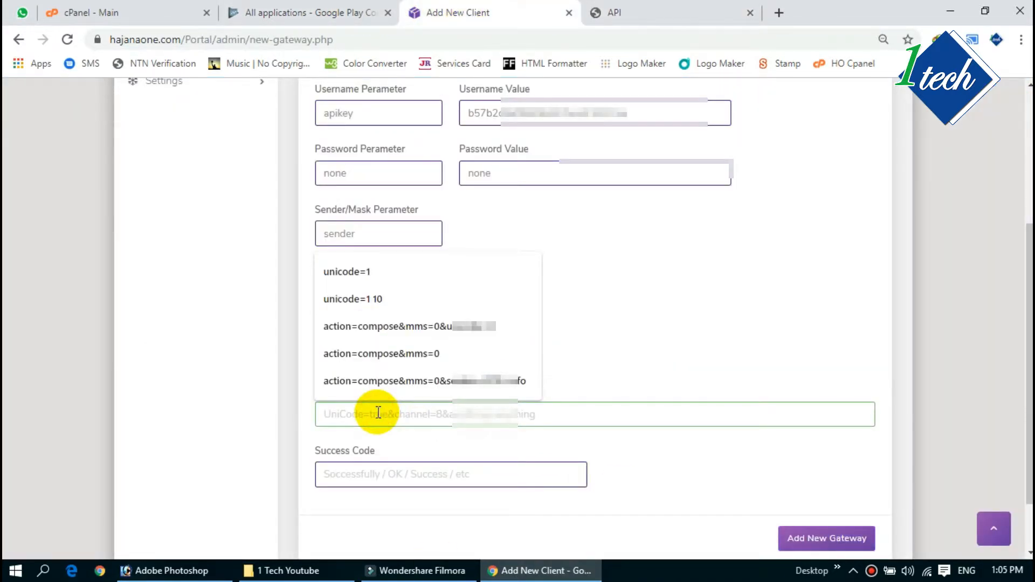
pyautogui.write('unicode')
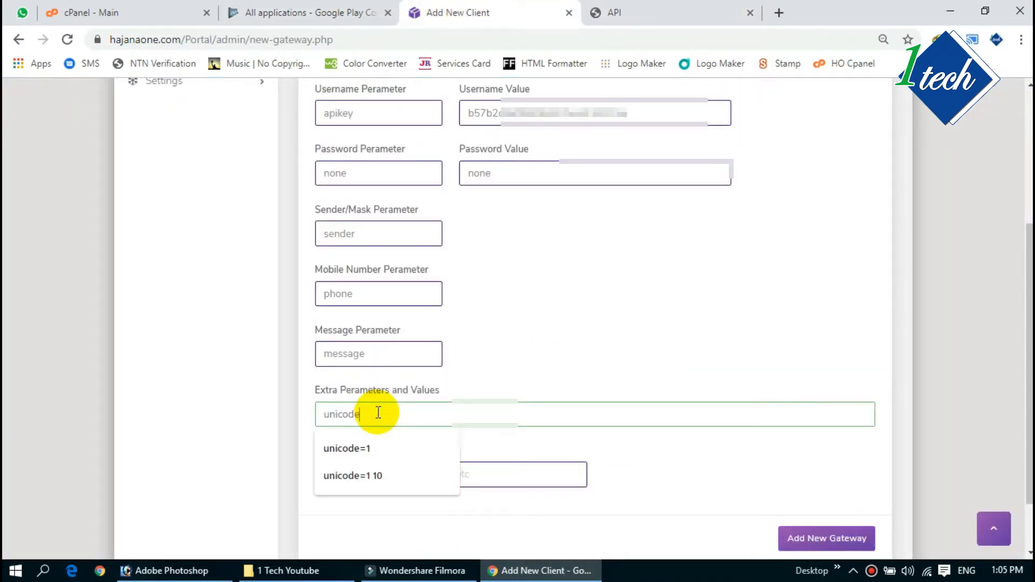
pyautogui.write('=1&xyz=hhhh')
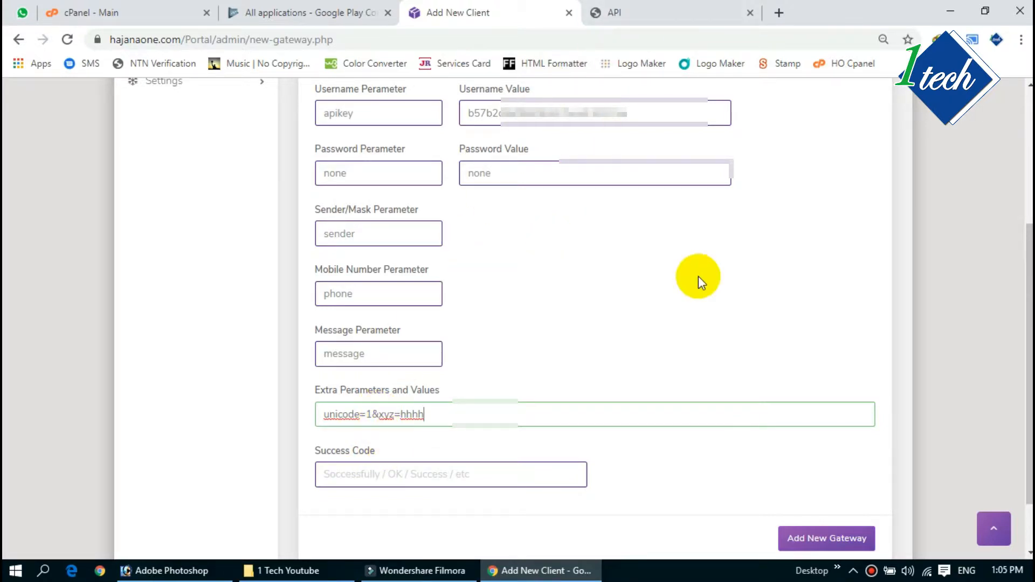
pyautogui.moveTo(431, 418); pyautogui.dragTo(323, 415)
pyautogui.hotkey('ctrl', 'v')
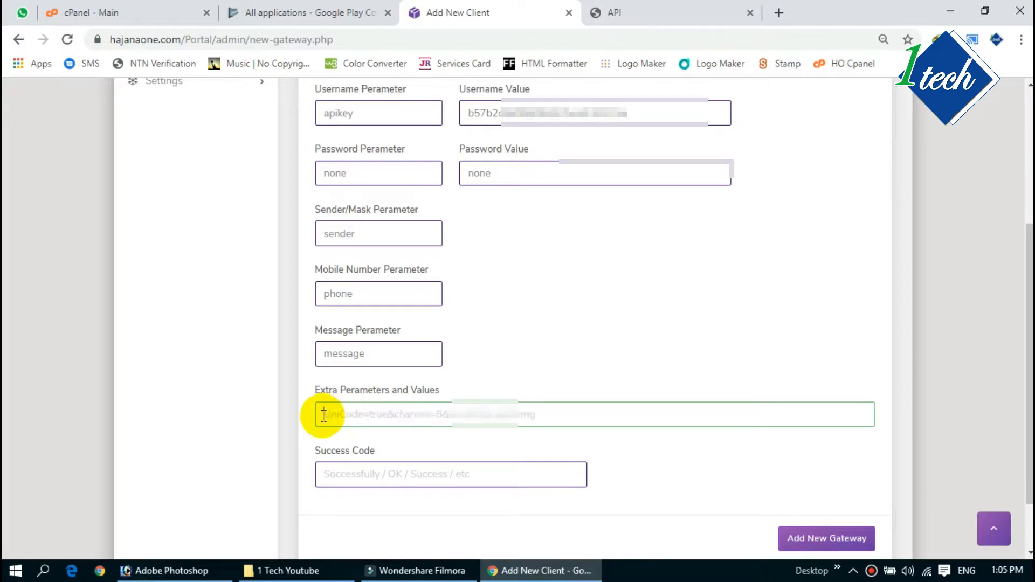
pyautogui.write('none=none')
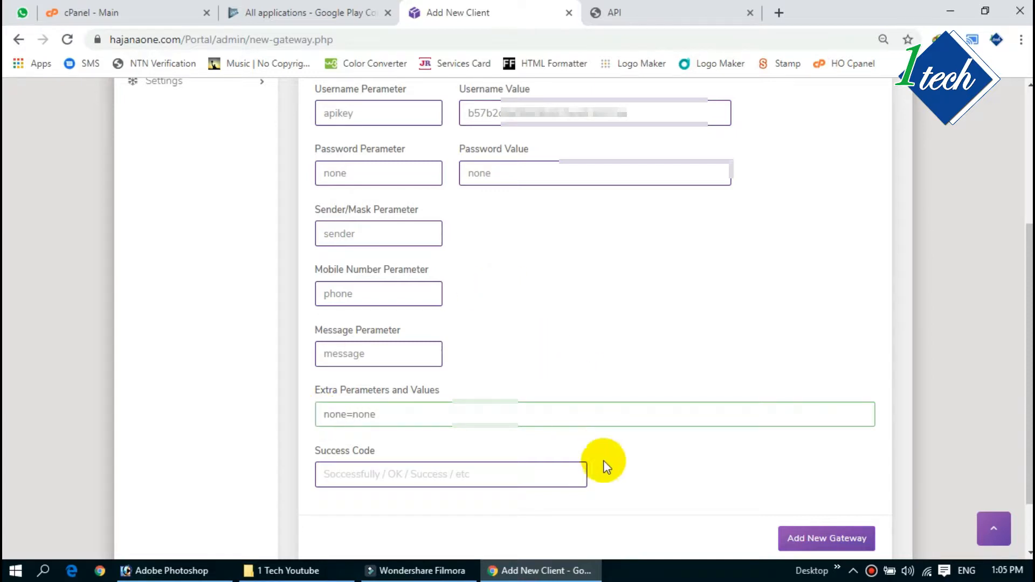
pyautogui.click(658, 483)
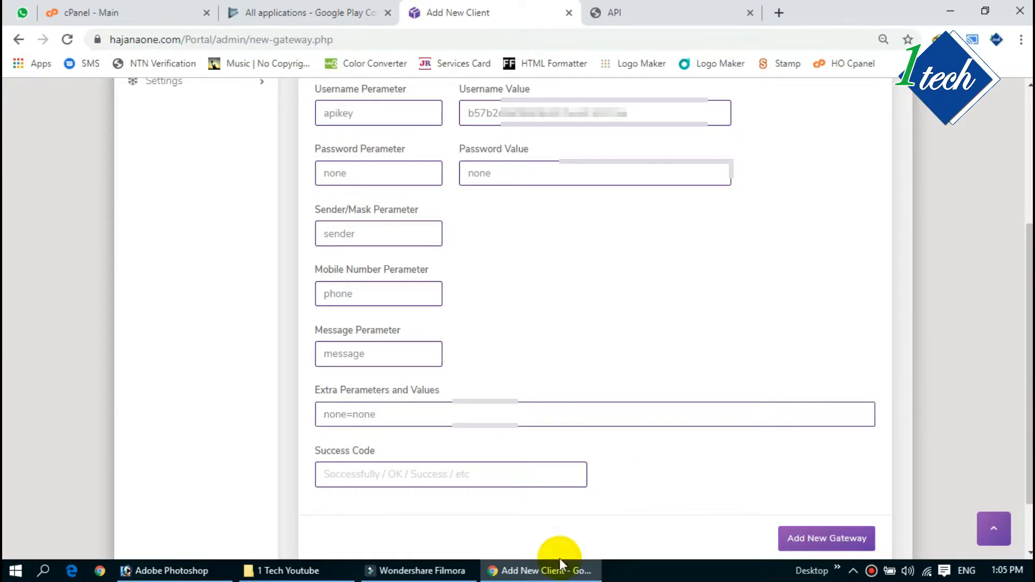
pyautogui.click(349, 478)
pyautogui.click(641, 476)
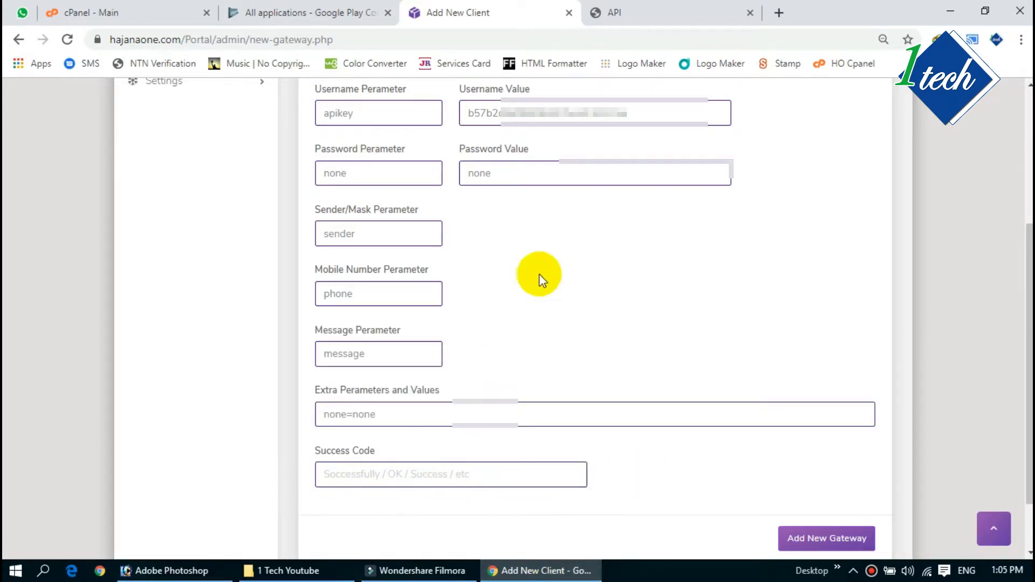
pyautogui.click(629, 12)
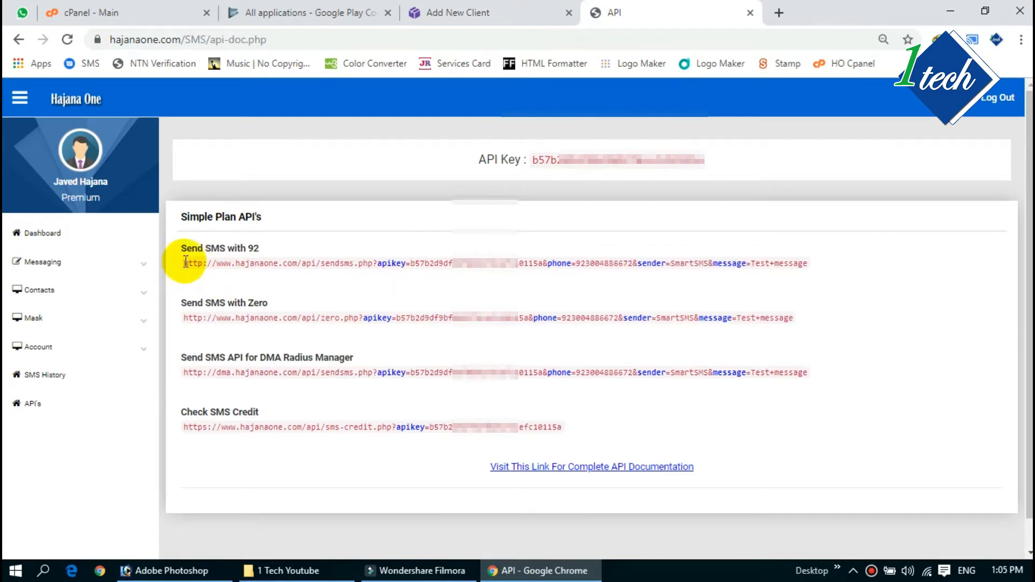
# Step: Copy the Send SMS with 92 API link and paste it into a new browser tab
pyautogui.moveTo(186, 263); pyautogui.dragTo(805, 264)
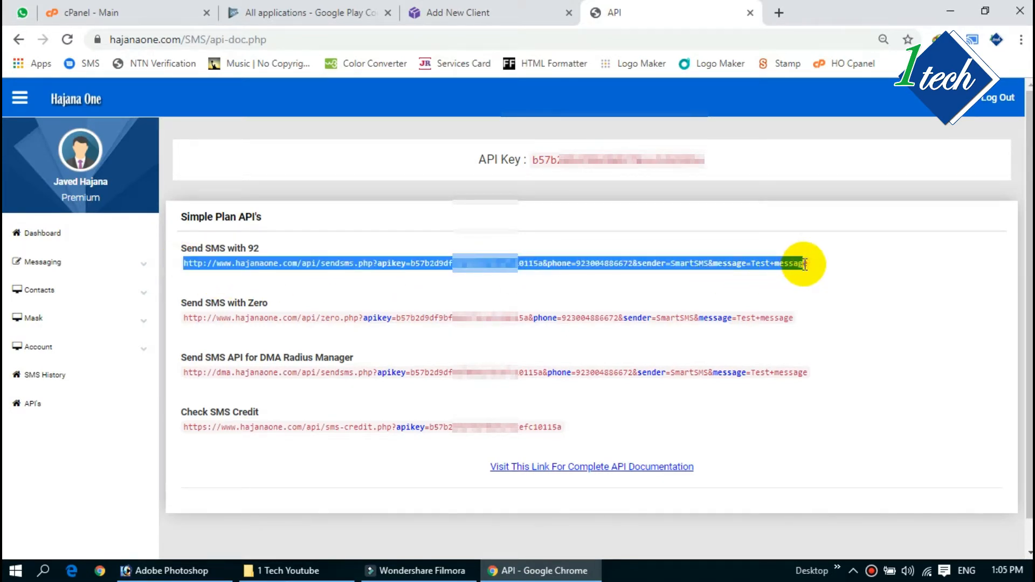
pyautogui.rightClick(579, 263)
pyautogui.click(602, 275)
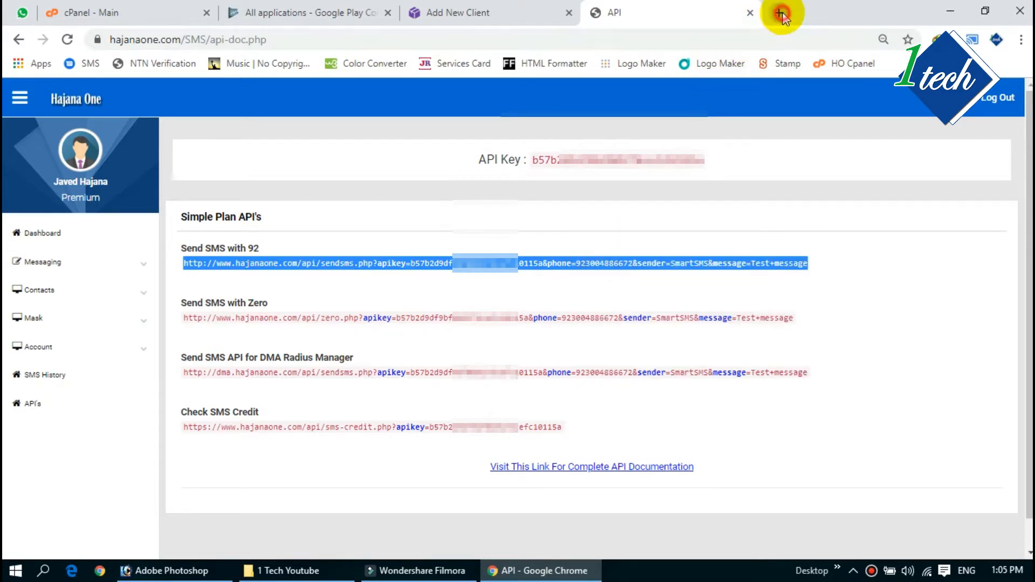
pyautogui.click(781, 12)
pyautogui.hotkey('ctrl', 'v')
pyautogui.click(489, 156)
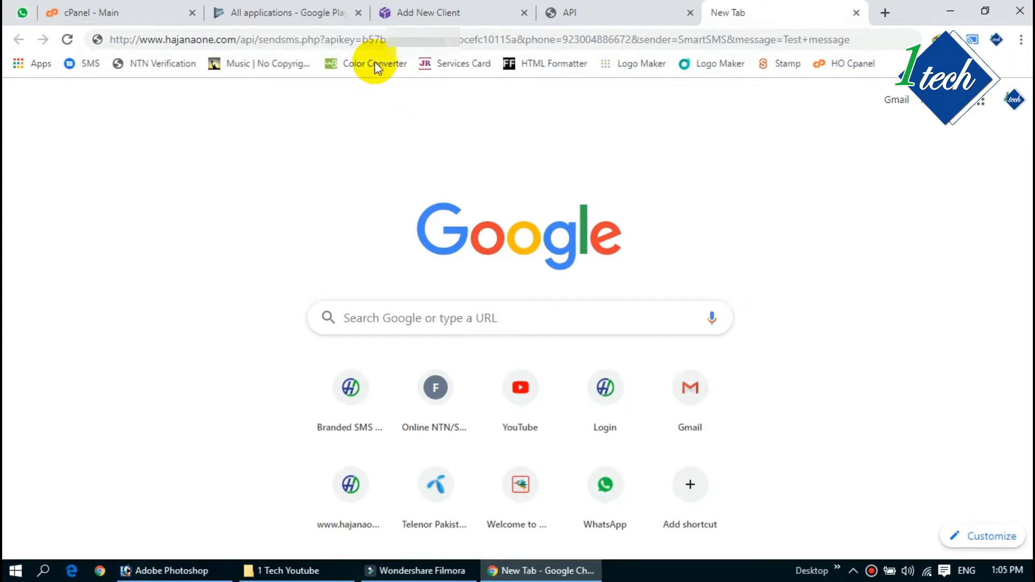
# Step: Point out the API key and phone number in the link, then load it to send the test SMS
pyautogui.moveTo(362, 40); pyautogui.dragTo(505, 38)
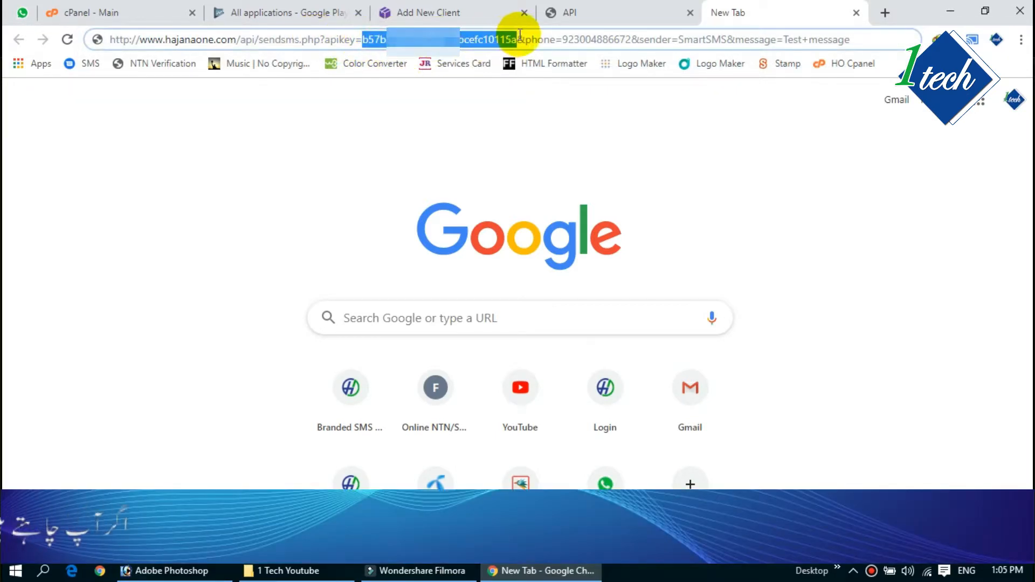
pyautogui.click(578, 39)
pyautogui.moveTo(564, 40); pyautogui.dragTo(722, 54)
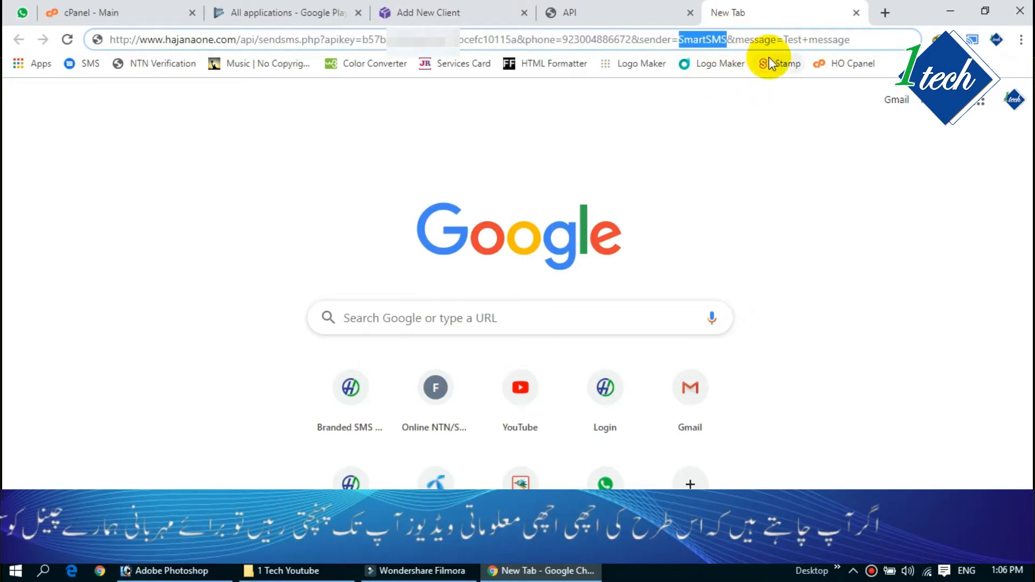
pyautogui.click(878, 38)
pyautogui.press('Return')
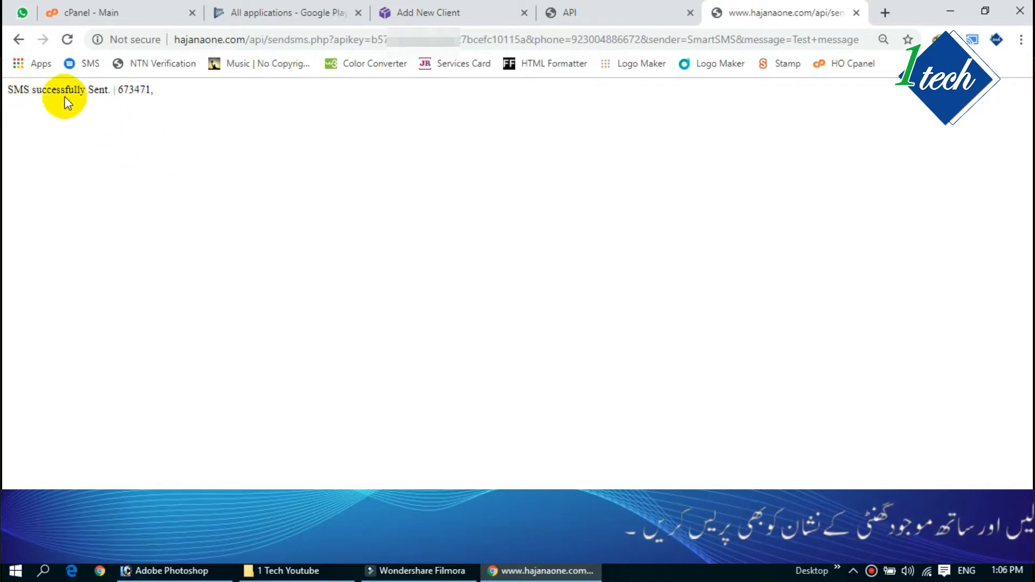
# Step: Copy the word 'successfully' from the SMS response and return to the Add New API Gateway form
pyautogui.moveTo(32, 89); pyautogui.dragTo(82, 89)
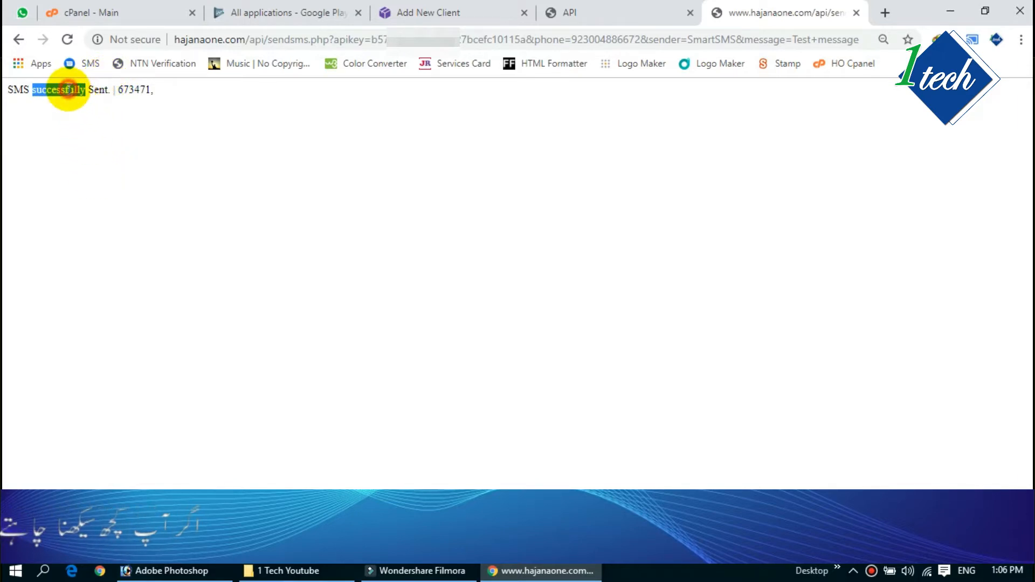
pyautogui.click(33, 90)
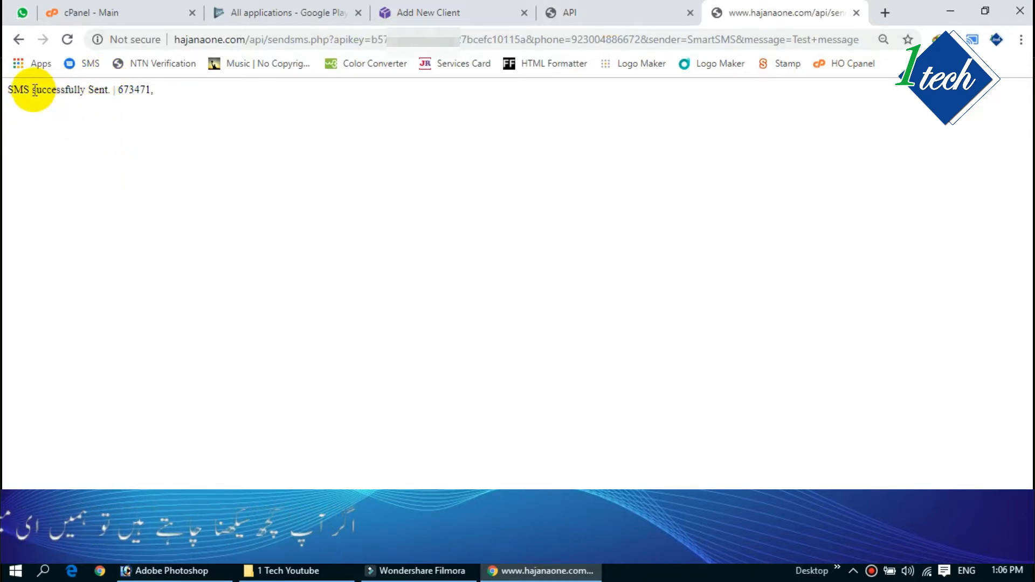
pyautogui.moveTo(34, 90); pyautogui.dragTo(86, 89)
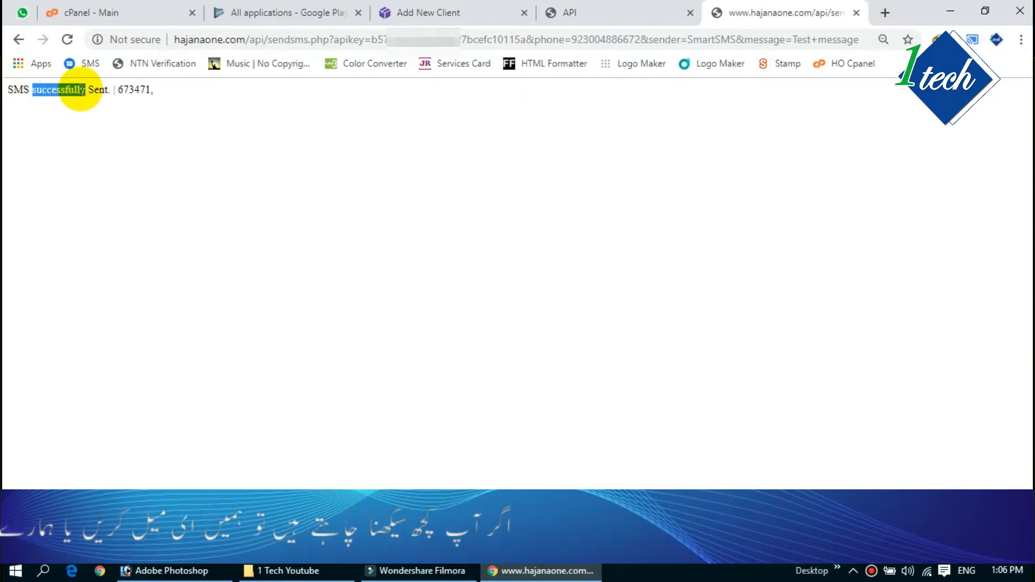
pyautogui.rightClick(76, 89)
pyautogui.click(98, 106)
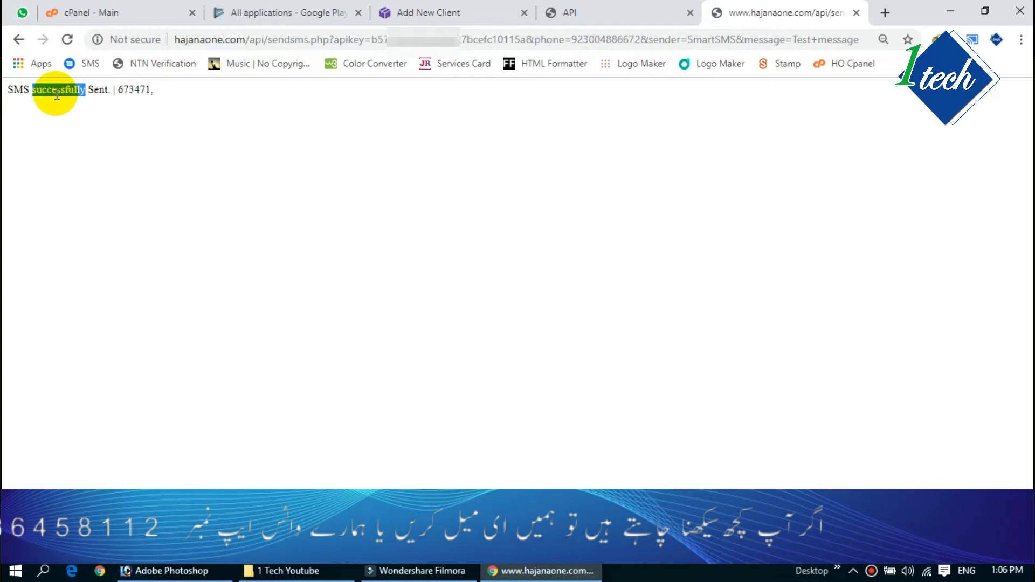
pyautogui.click(573, 11)
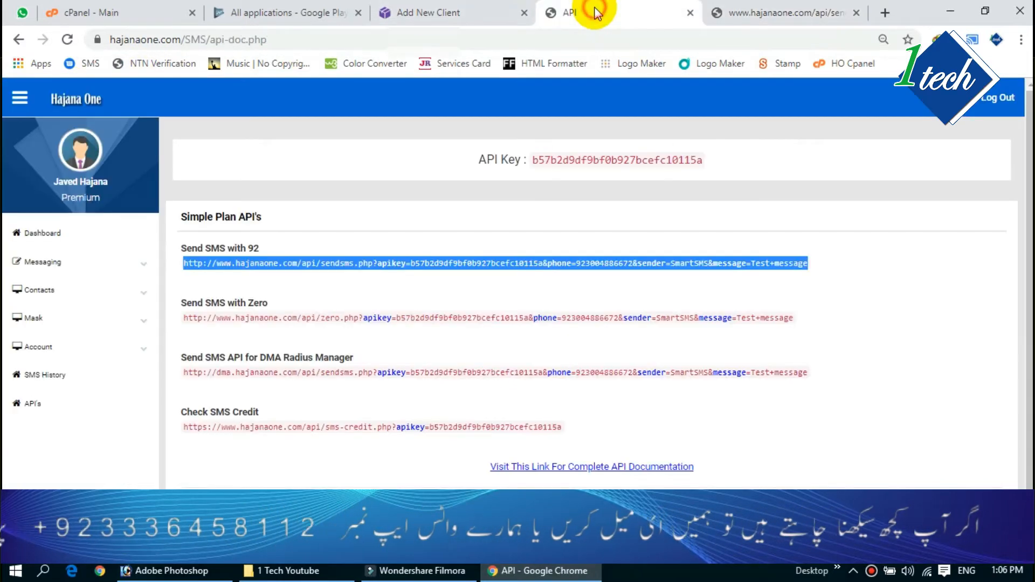
pyautogui.click(414, 11)
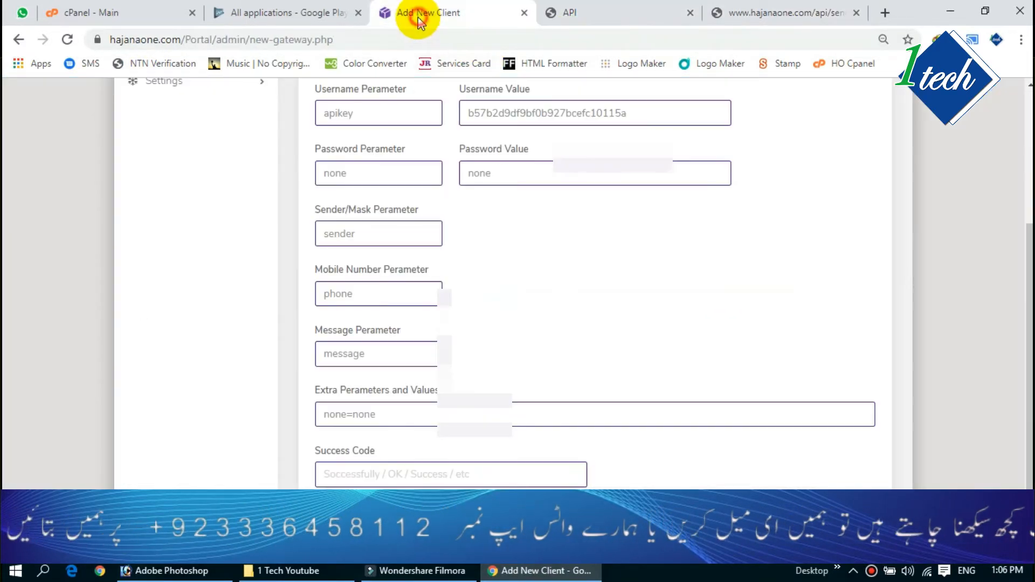
# Step: Paste 'successfully' as the Success Code, save the Hajana One gateway, and view the gateway list
pyautogui.click(347, 477)
pyautogui.hotkey('ctrl', 'v')
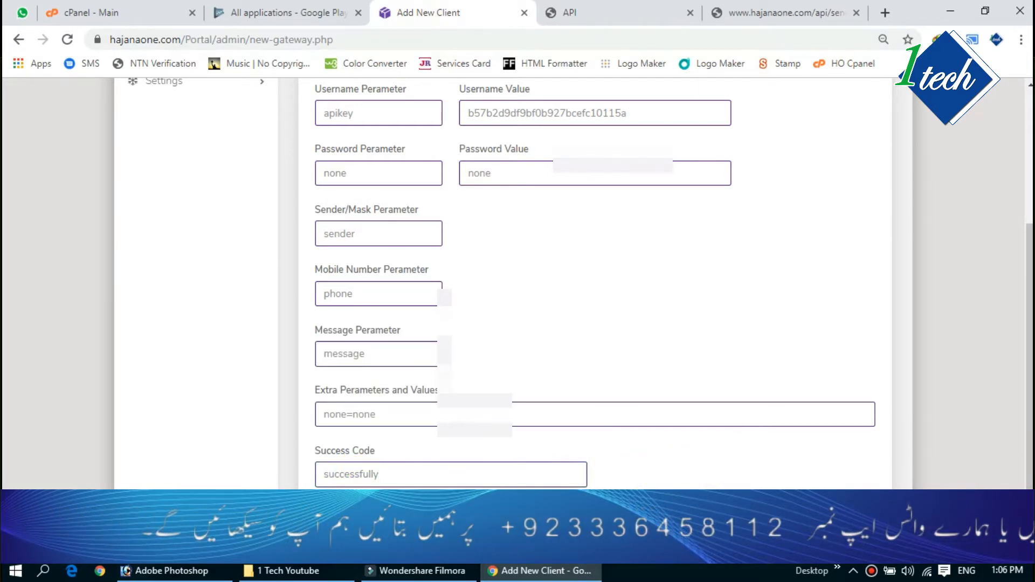
pyautogui.press('Return')
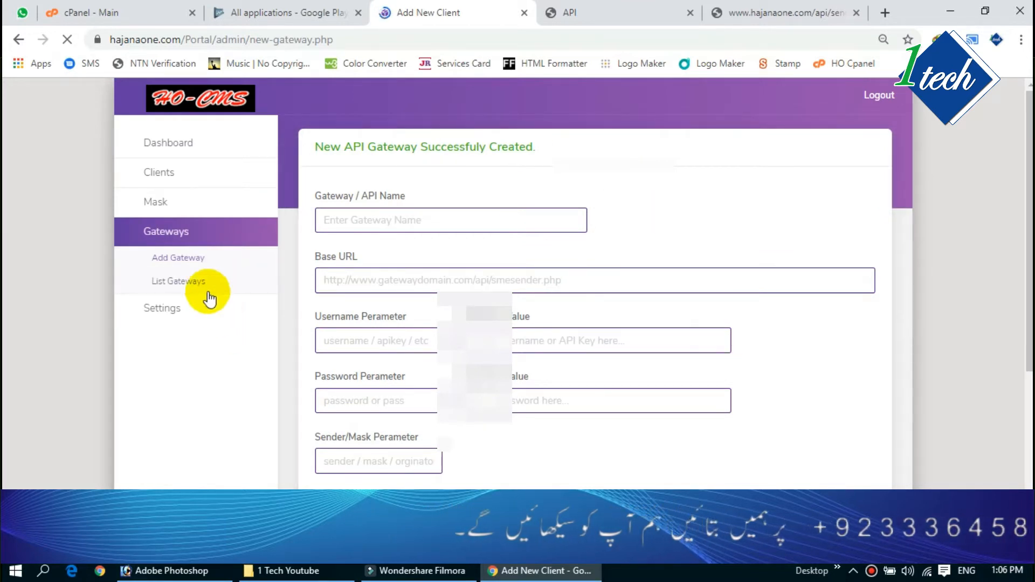
pyautogui.click(208, 291)
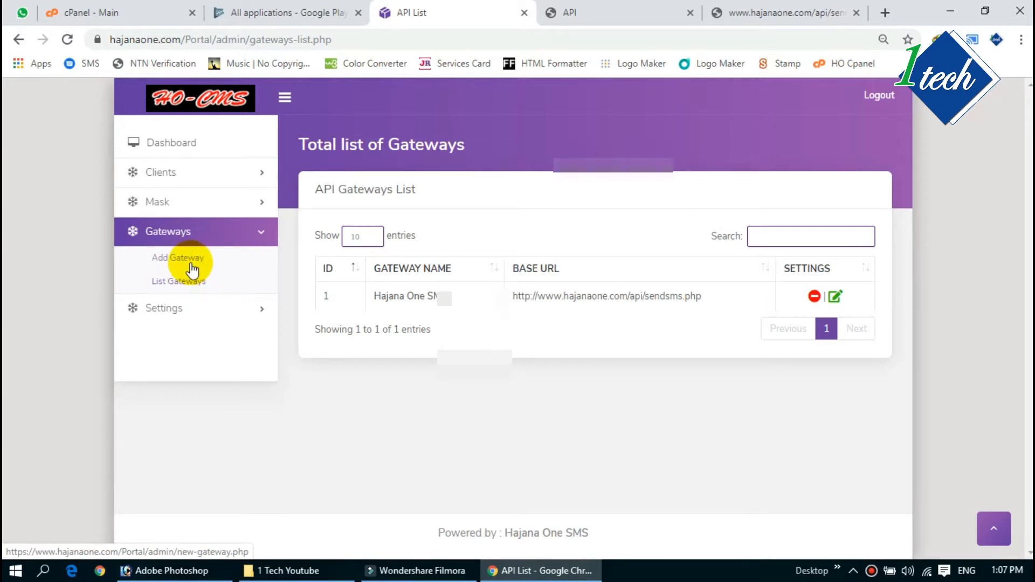
pyautogui.click(187, 261)
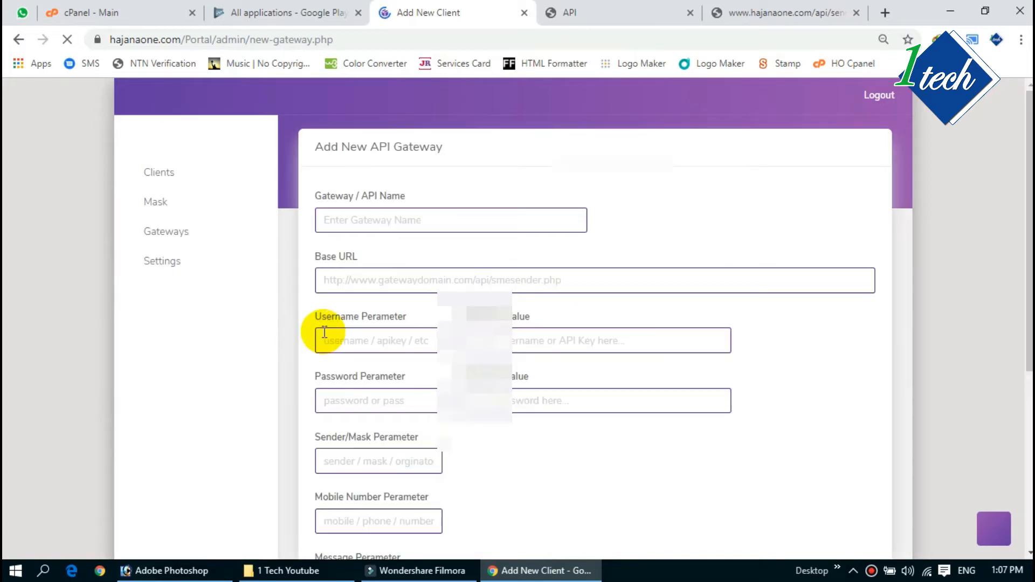
pyautogui.click(360, 226)
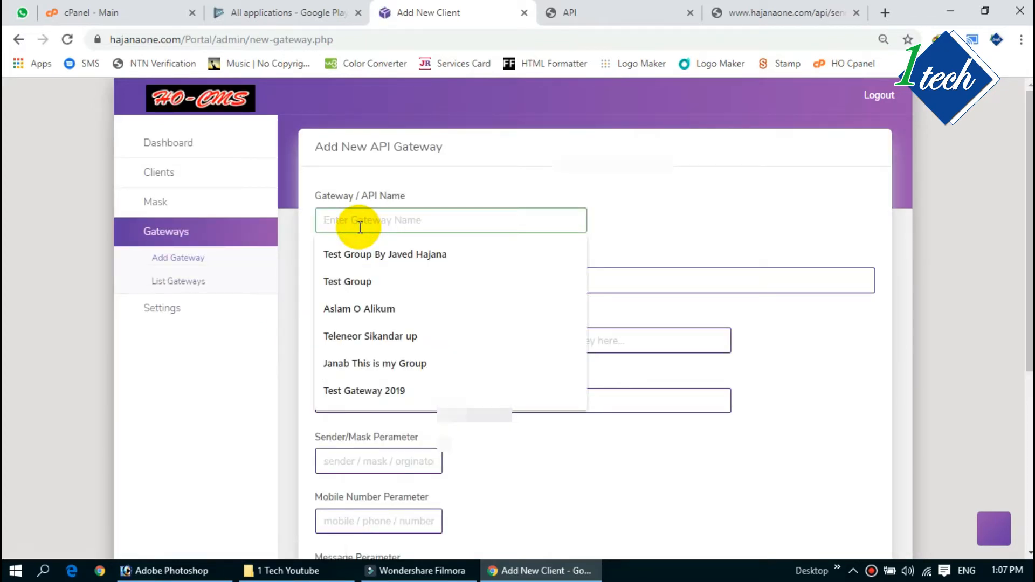
pyautogui.write('Test Gate')
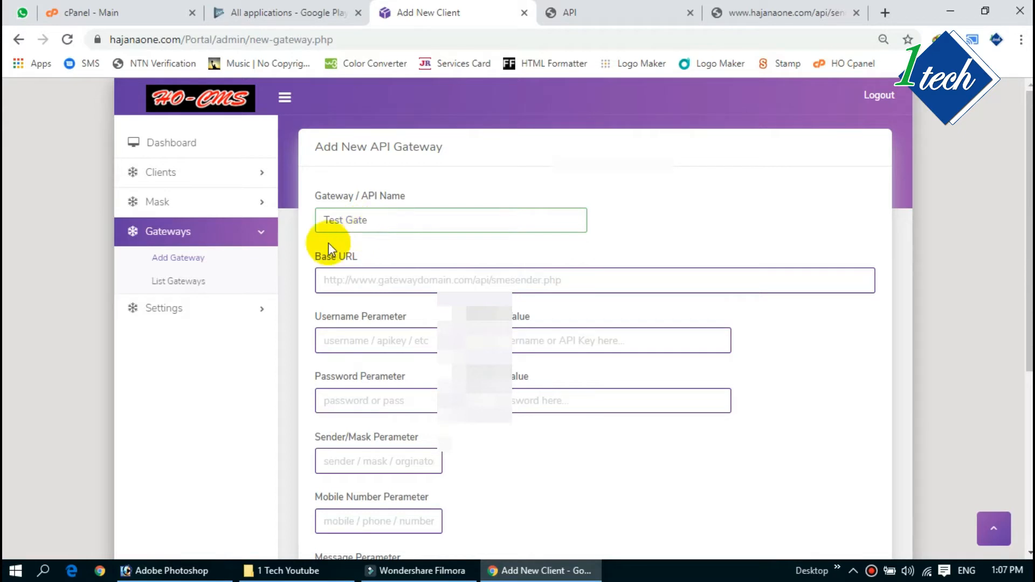
pyautogui.click(339, 279)
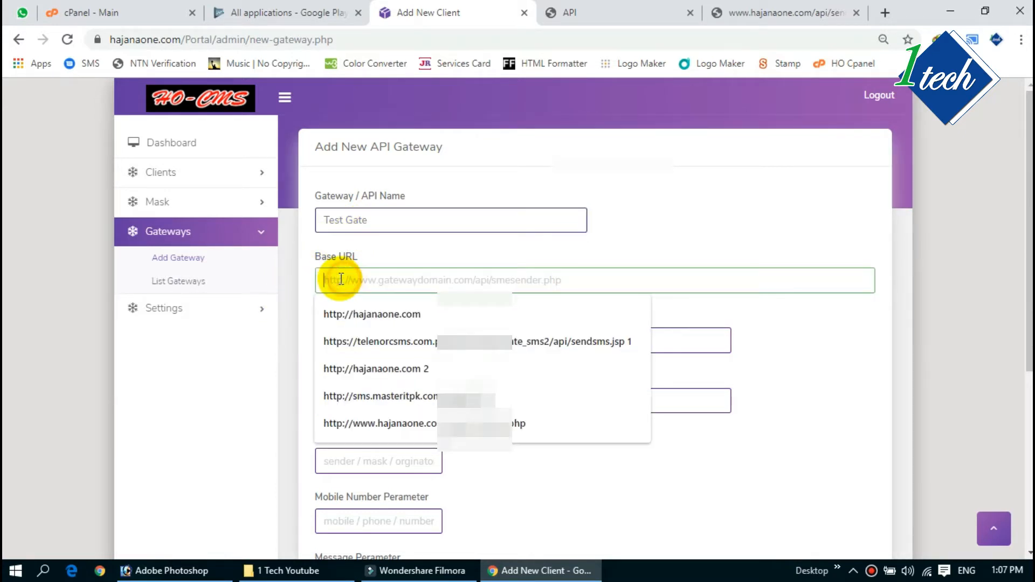
pyautogui.write('http')
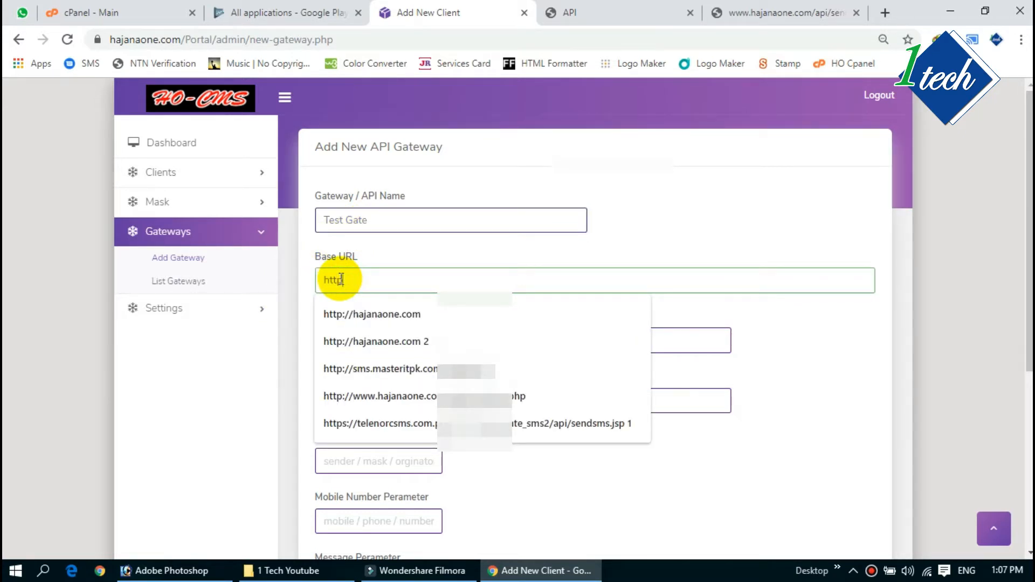
pyautogui.write('://www')
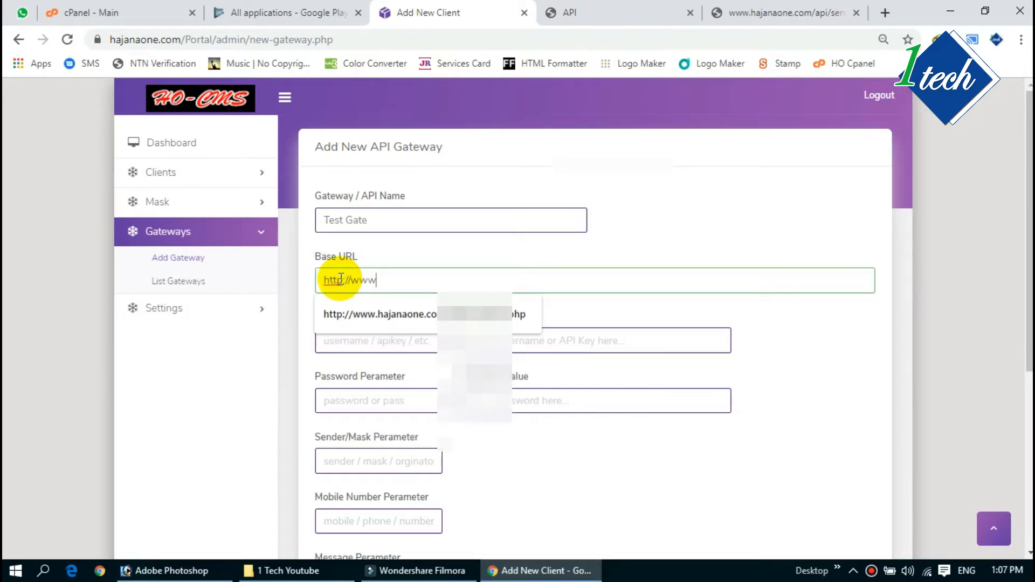
pyautogui.write('.testwebsite.com/send')
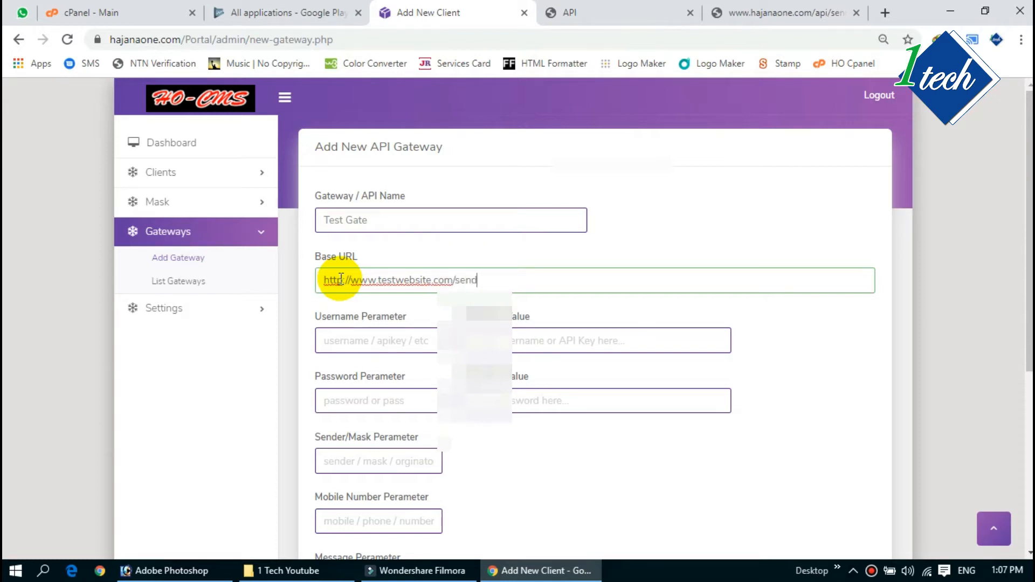
pyautogui.click(797, 381)
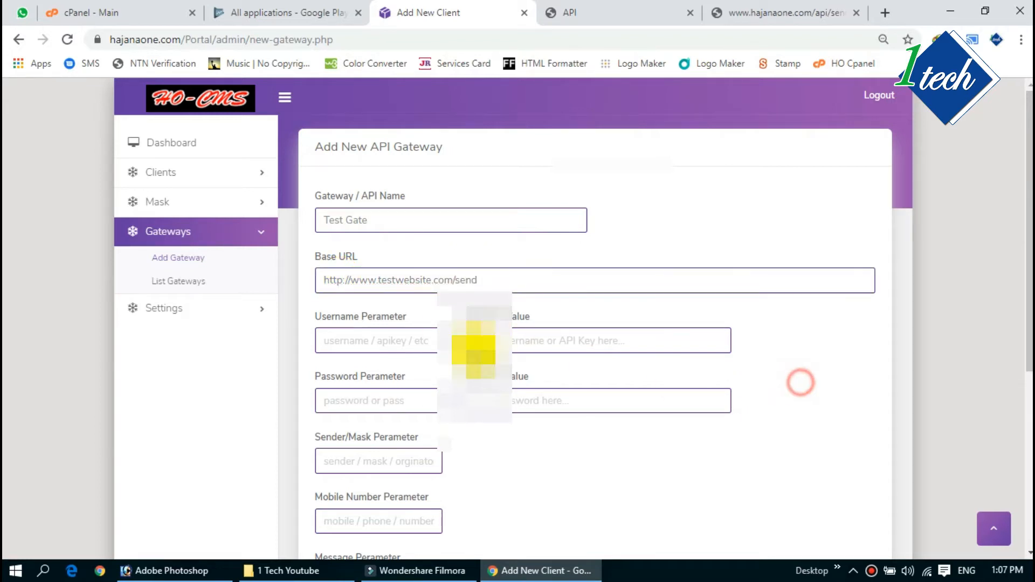
# Step: Enter 'username' and 'password' as the parameter names and fill in the password value
pyautogui.click(360, 346)
pyautogui.write('username')
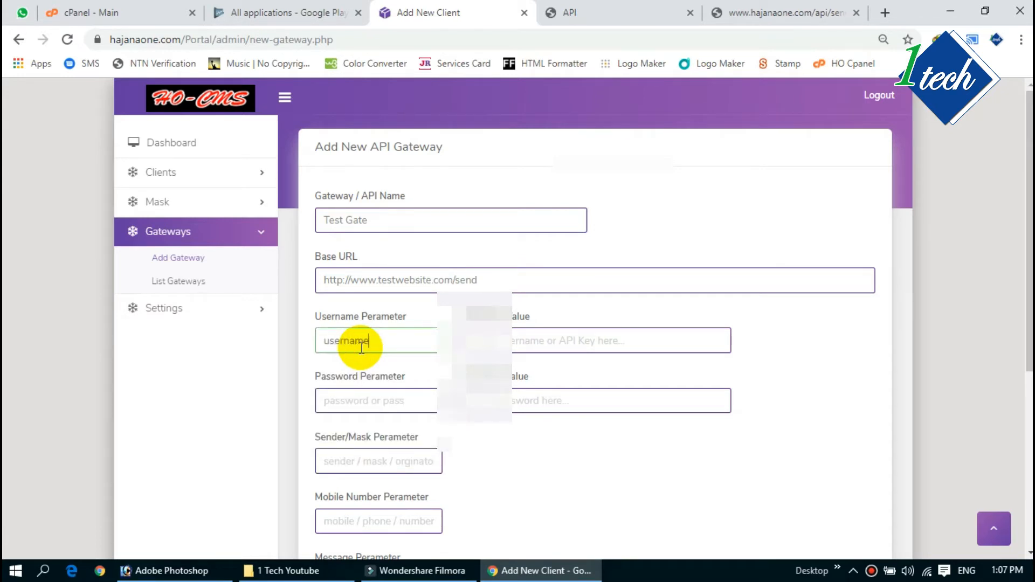
pyautogui.press('Tab')
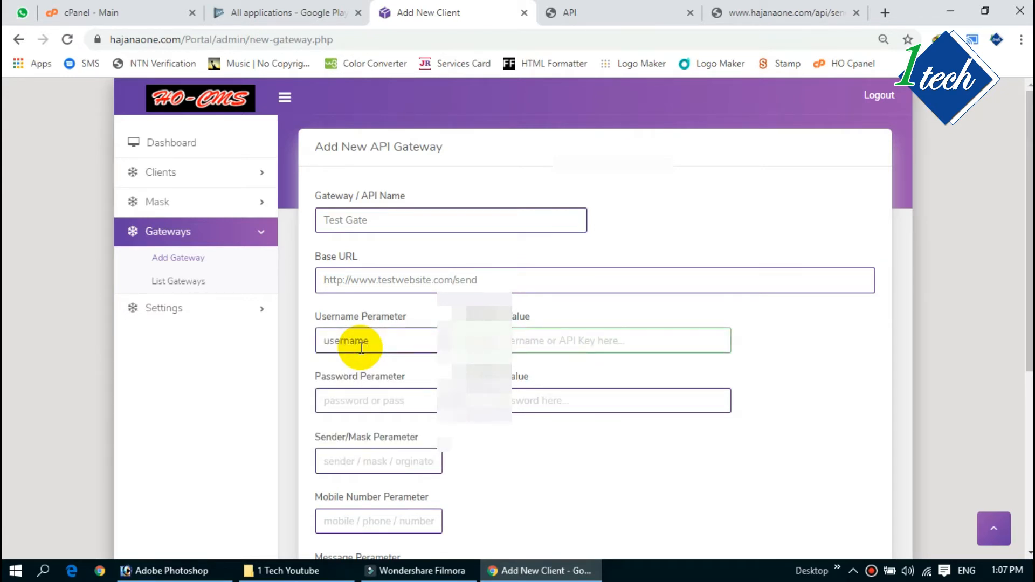
pyautogui.click(372, 403)
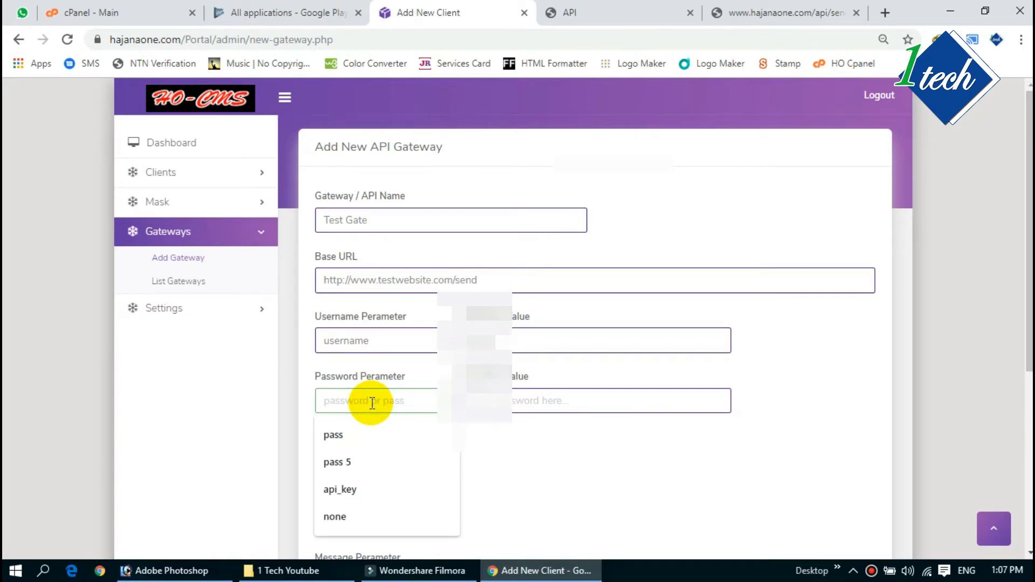
pyautogui.write('pas')
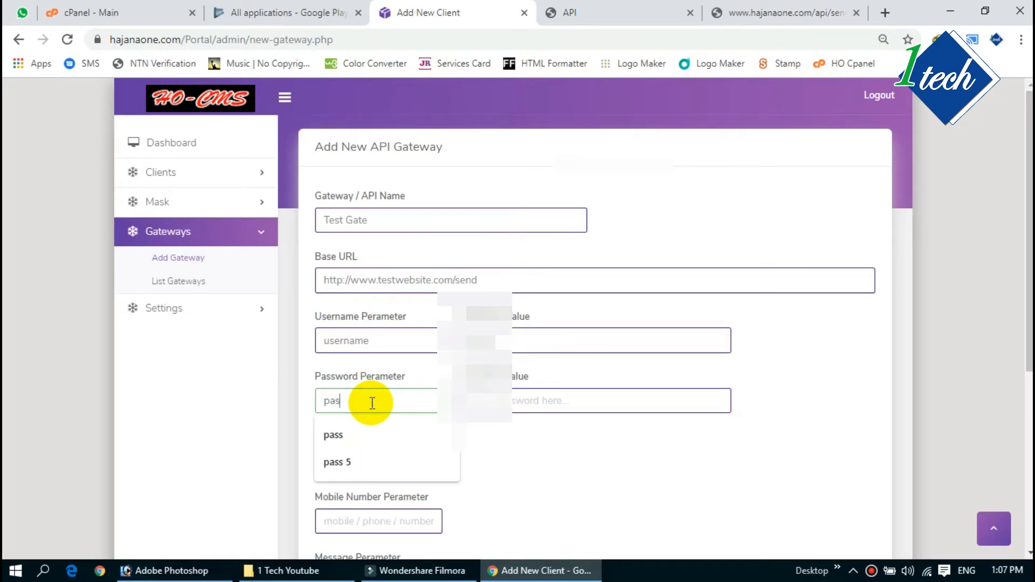
pyautogui.write('sword')
pyautogui.press('Tab')
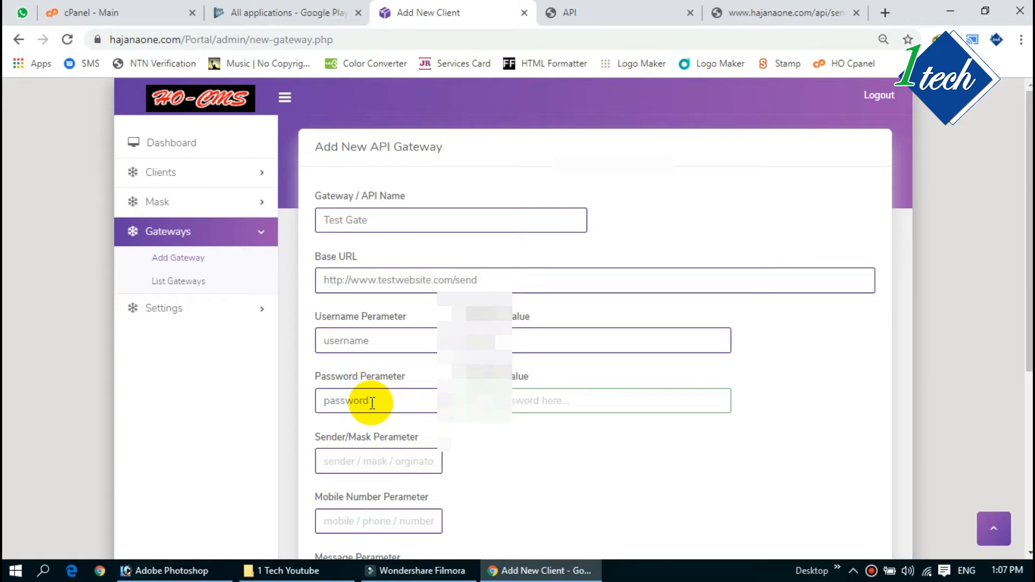
pyautogui.click(372, 403)
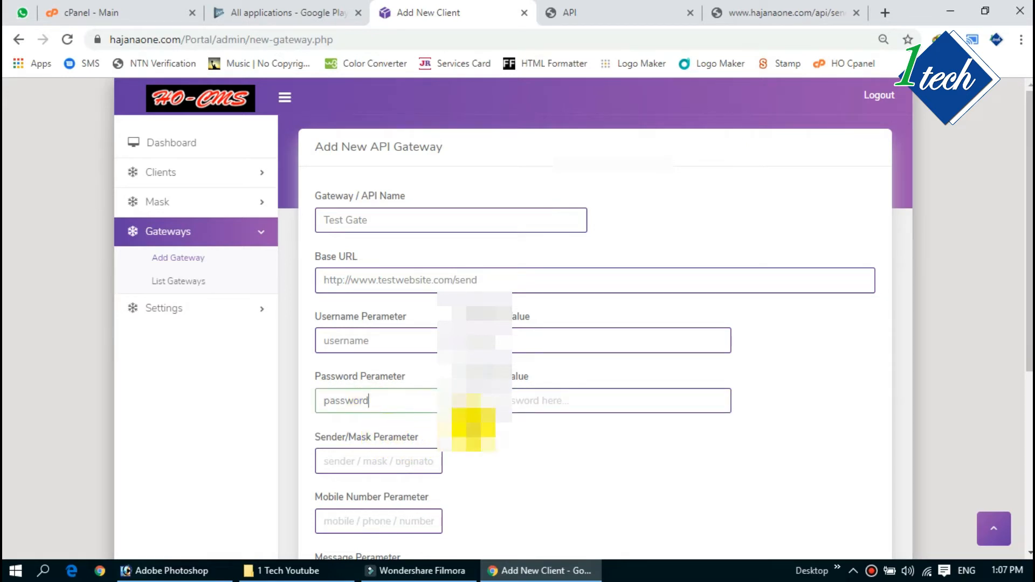
pyautogui.click(473, 402)
pyautogui.write('12')
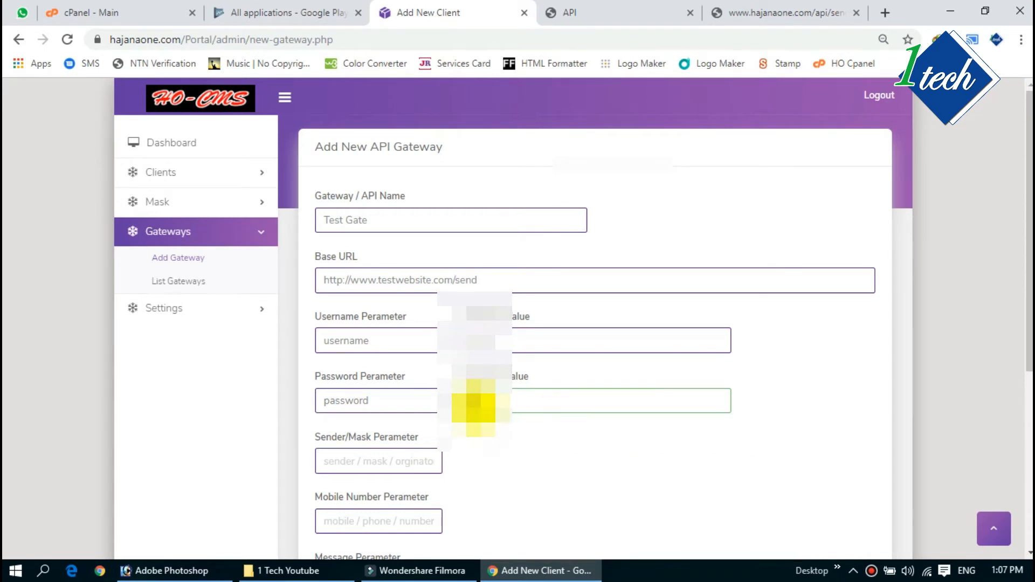
# Step: Set the sender, mobile number and message parameters to sender, to and text
pyautogui.click(548, 460)
pyautogui.scroll(-3, 547, 460)
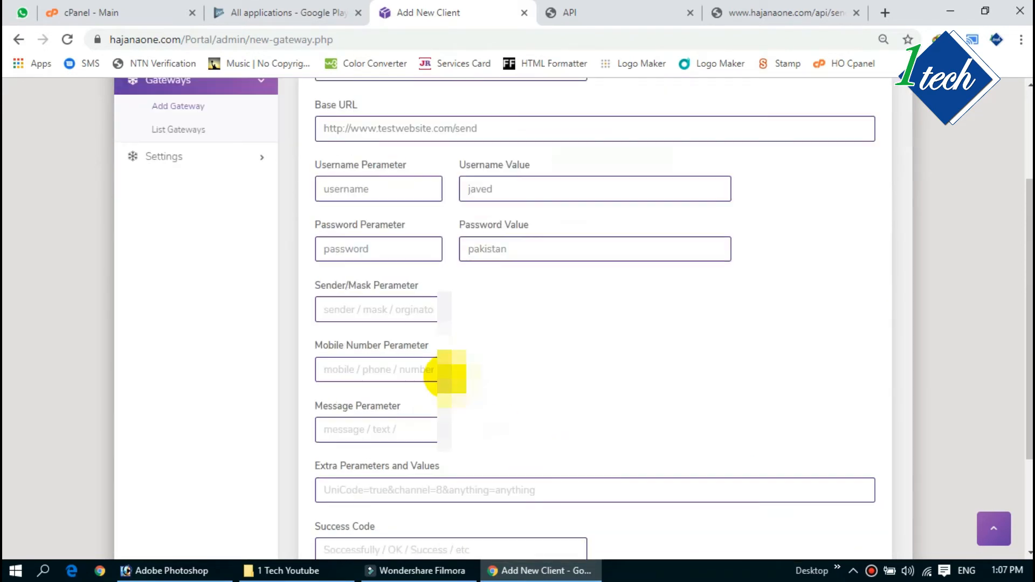
pyautogui.click(347, 309)
pyautogui.write('mask')
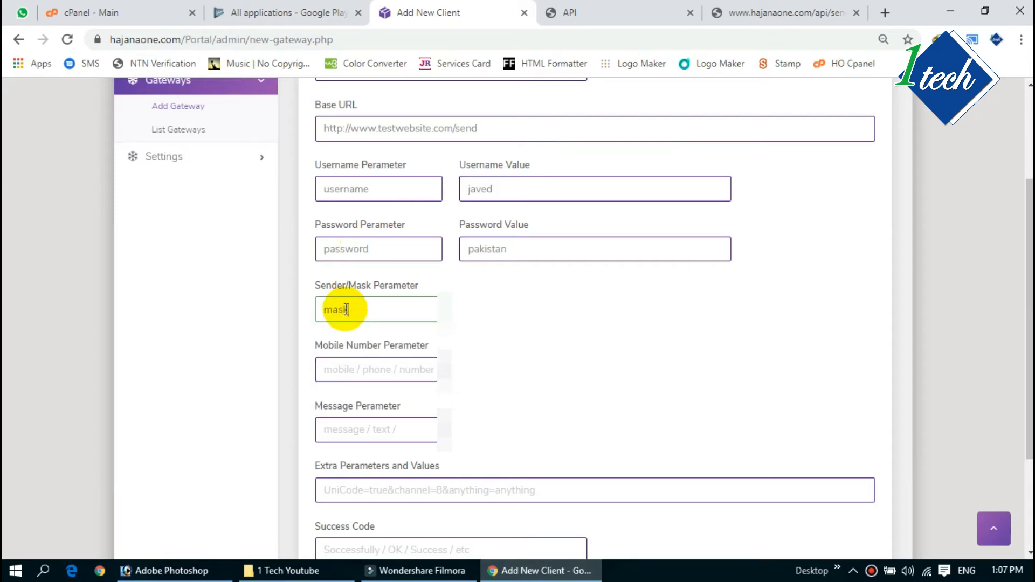
pyautogui.doubleClick(342, 311)
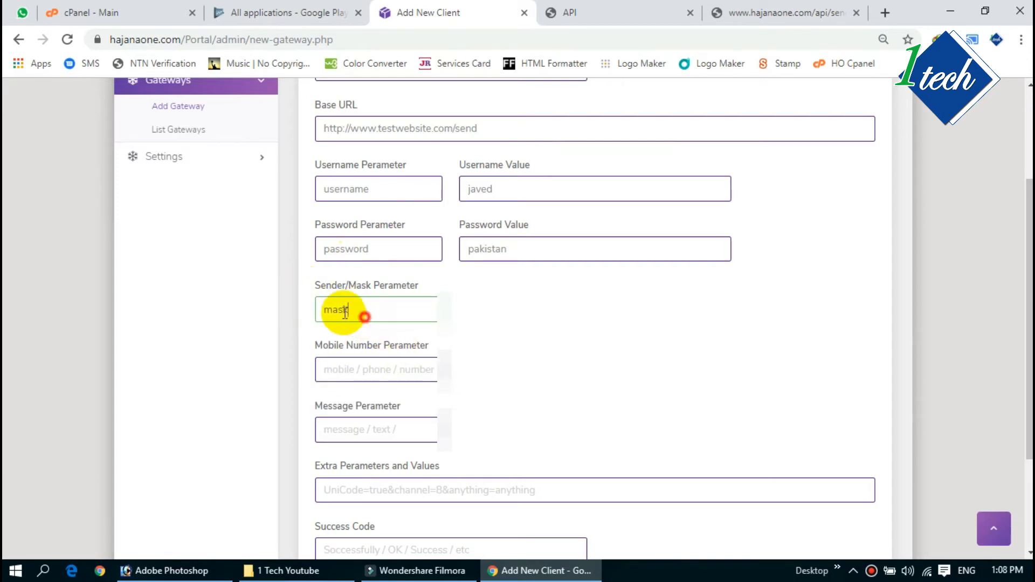
pyautogui.write('sender')
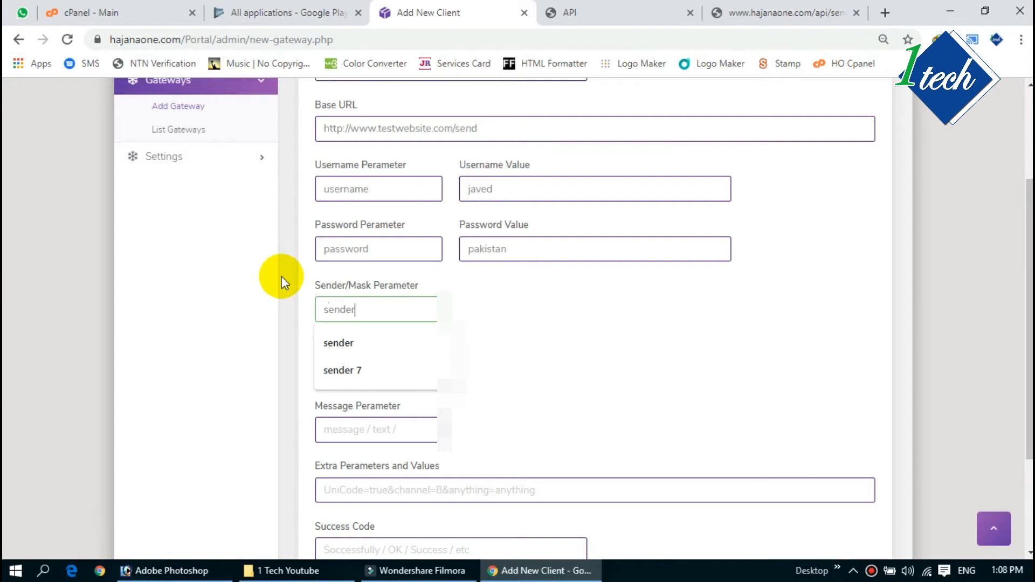
pyautogui.click(606, 347)
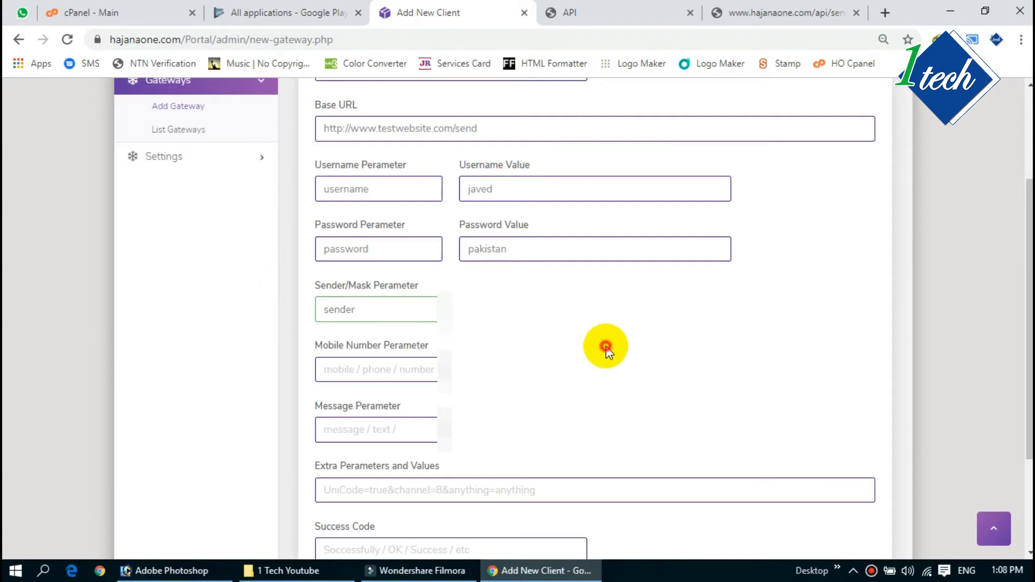
pyautogui.click(377, 370)
pyautogui.write('to')
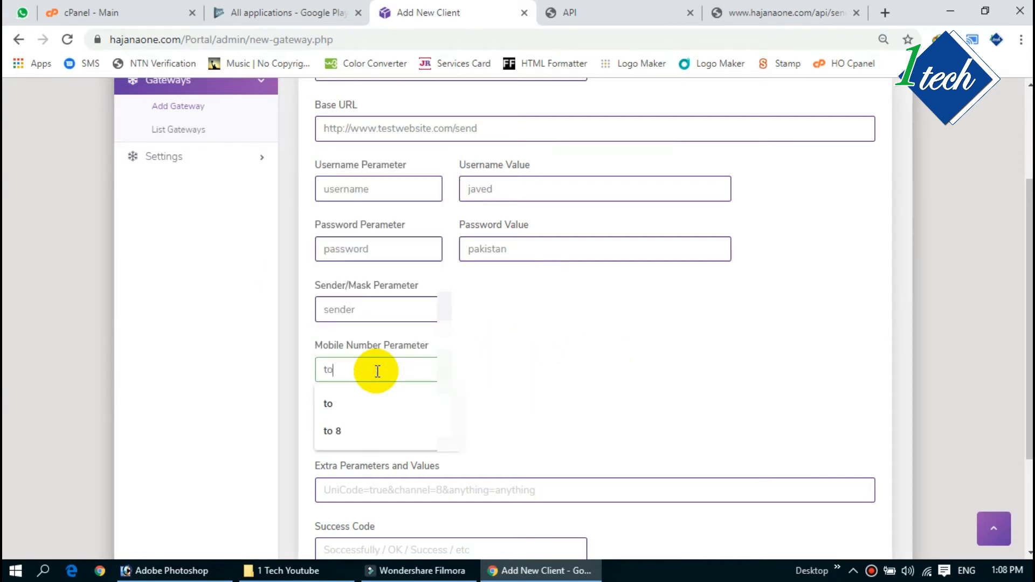
pyautogui.click(561, 376)
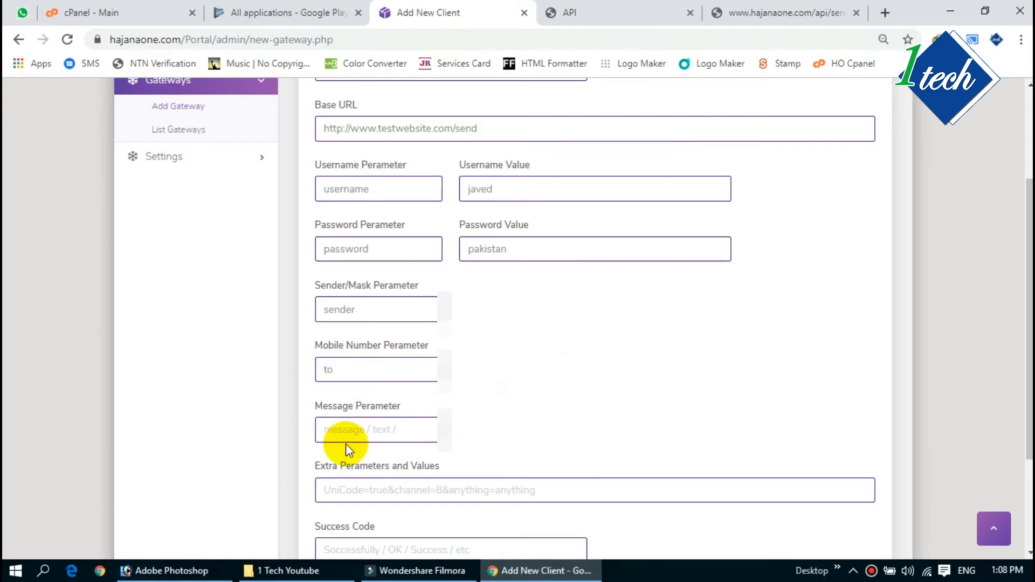
pyautogui.click(340, 430)
pyautogui.write('text')
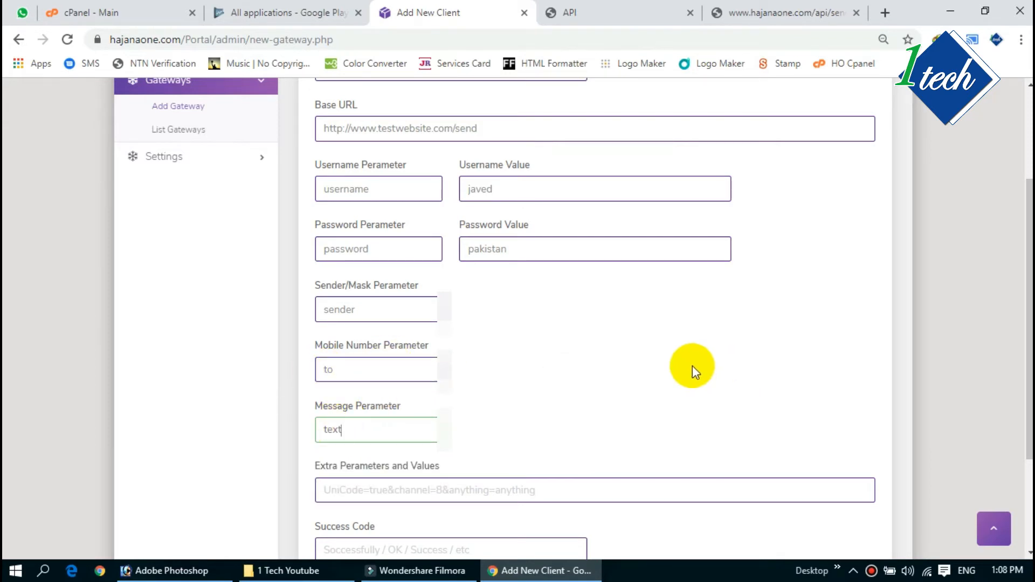
pyautogui.click(637, 375)
# Step: Enter none=none as the extra parameters and OK as the success code
pyautogui.scroll(-3, 345, 488)
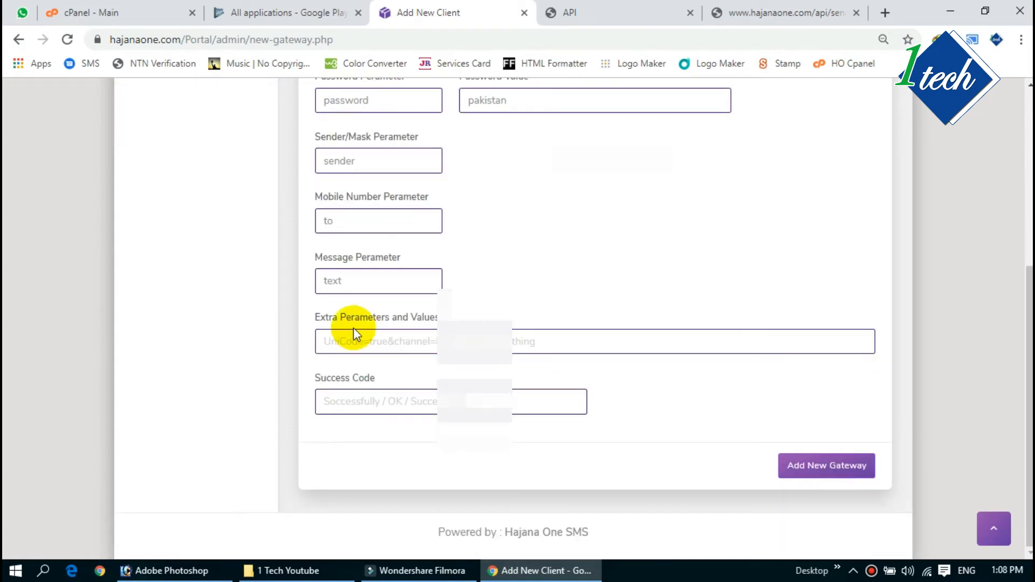
pyautogui.click(345, 338)
pyautogui.write('none')
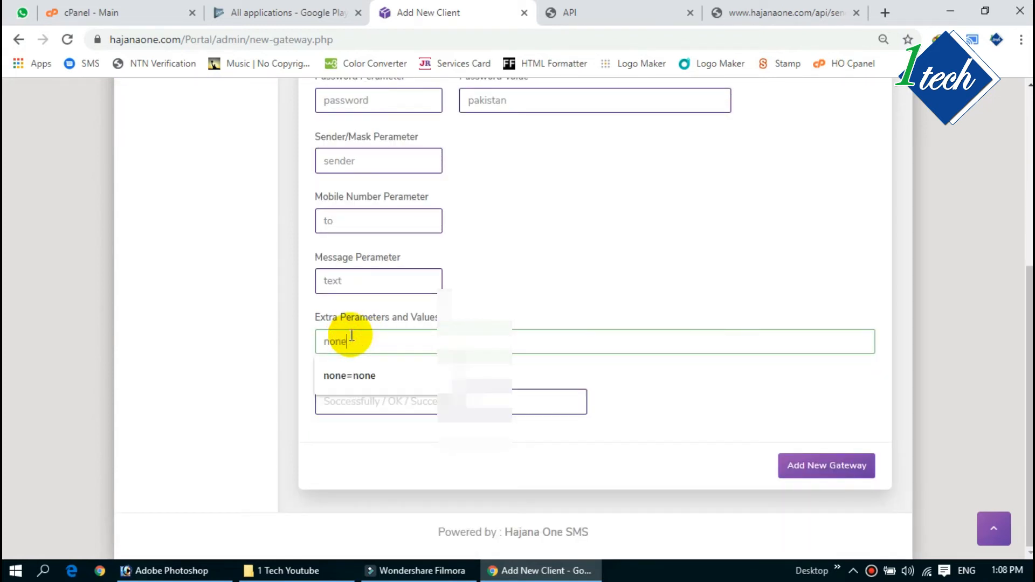
pyautogui.write('=none')
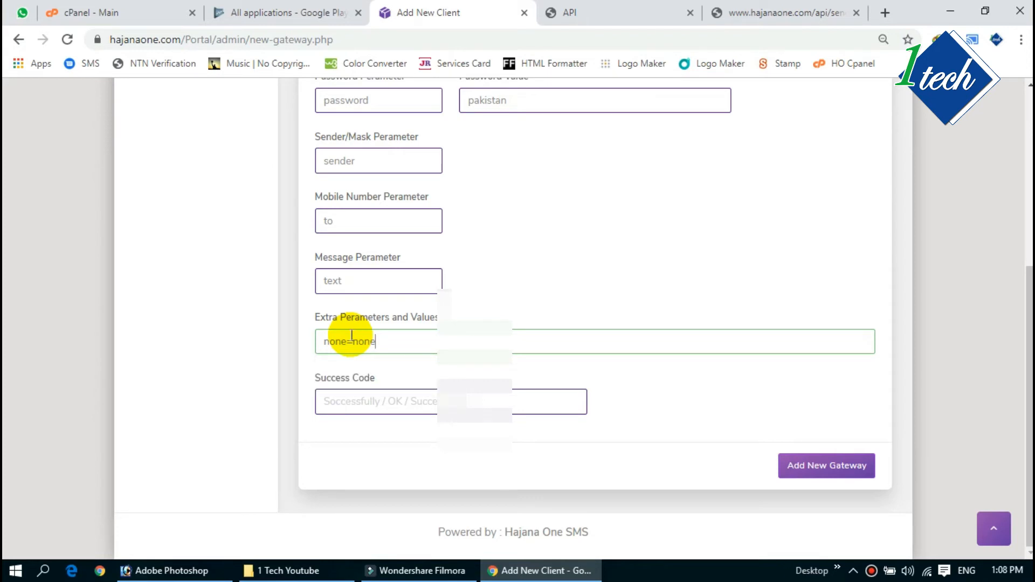
pyautogui.click(348, 403)
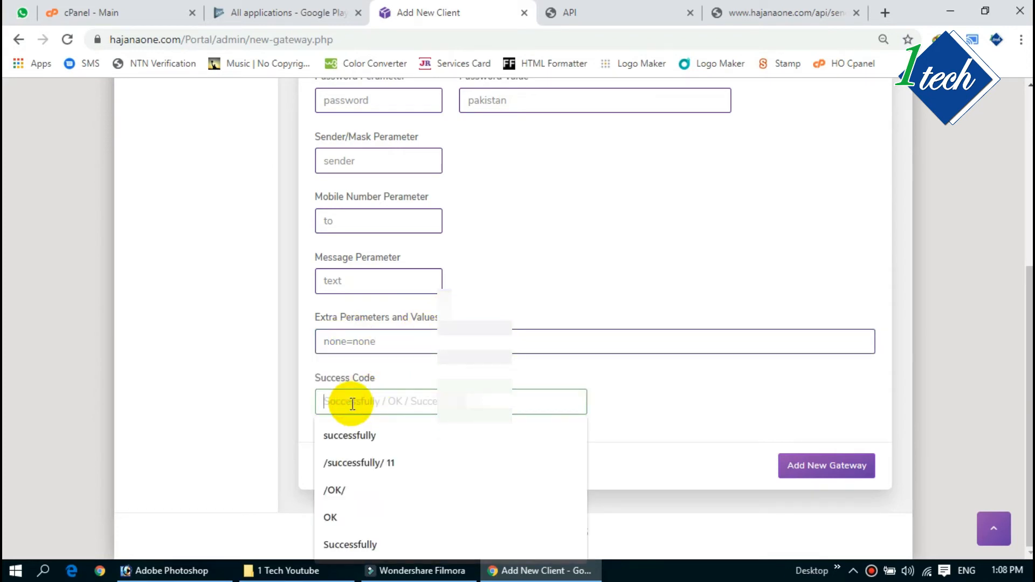
pyautogui.write('OK')
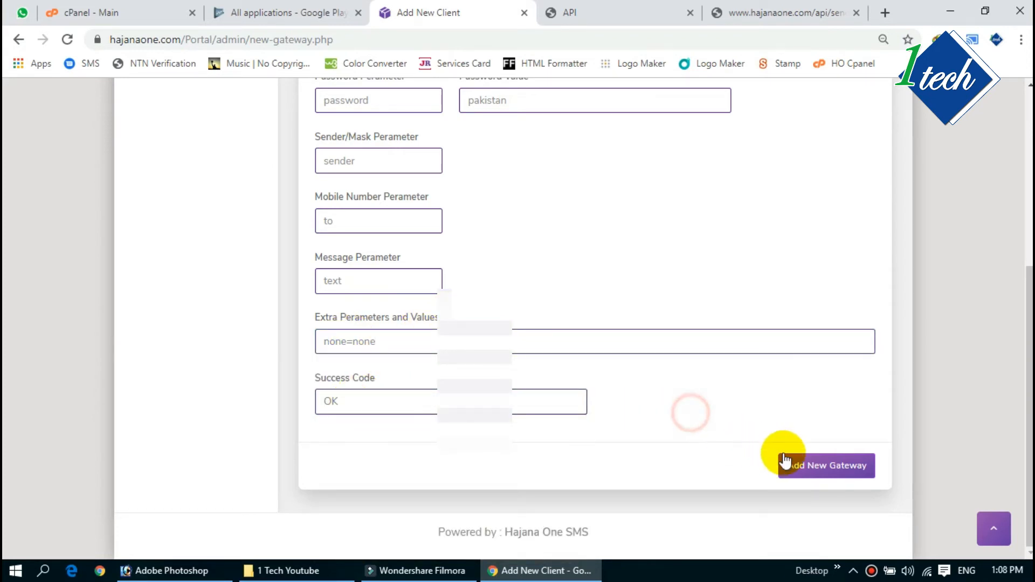
# Step: Save the Test Gate gateway and open the gateway list showing it below Hajana One
pyautogui.click(788, 463)
pyautogui.moveTo(193, 572)
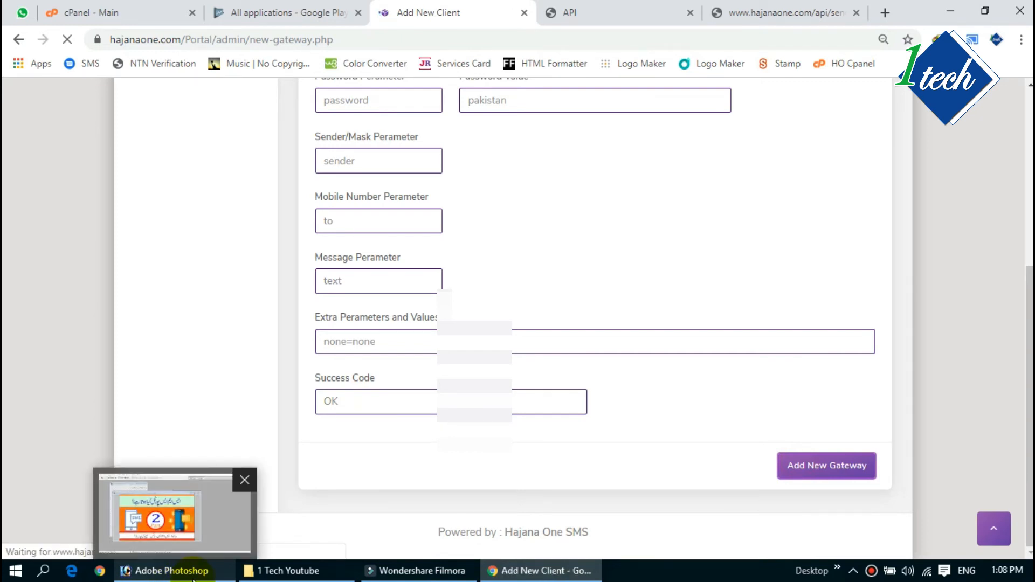
pyautogui.click(185, 515)
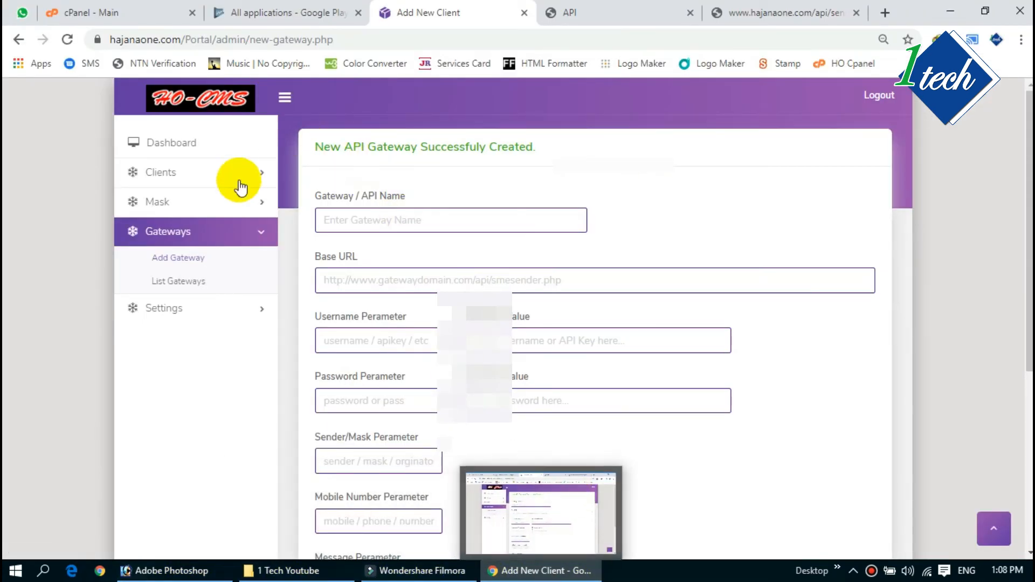
pyautogui.click(185, 280)
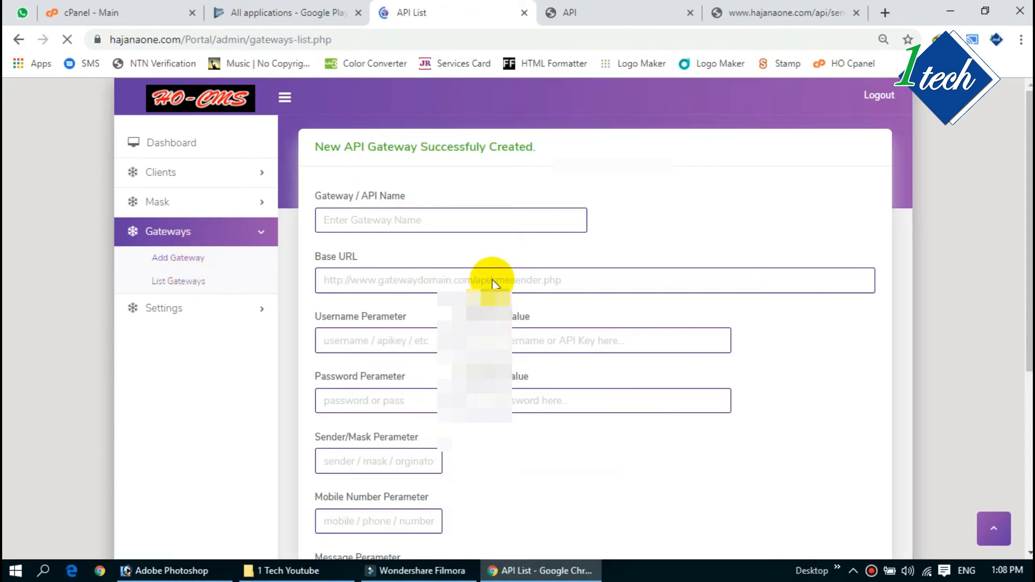